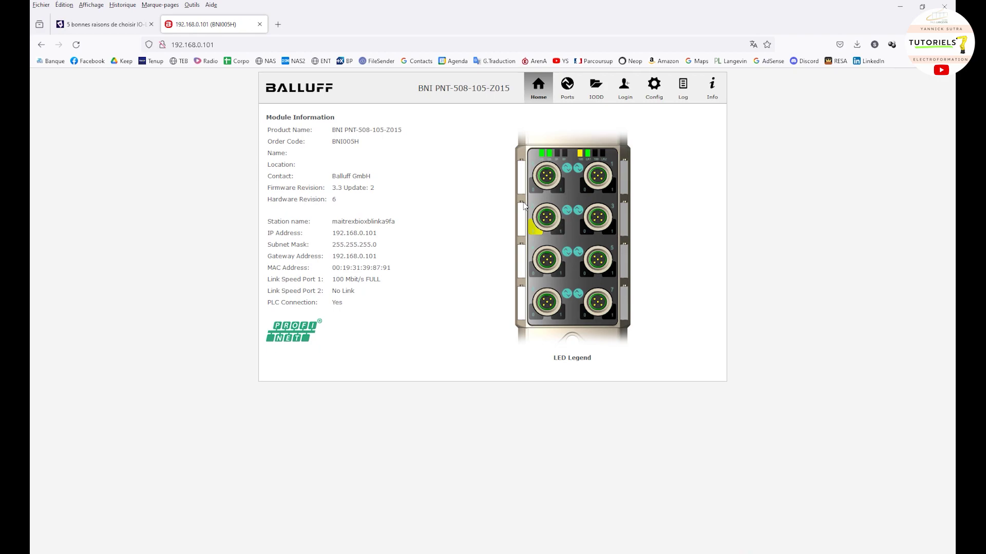
# Step: Open the Balluff website from the IO-Link master's web page, and switch to Word to examine the case study n°1 wiring diagram
pyautogui.click(324, 92)
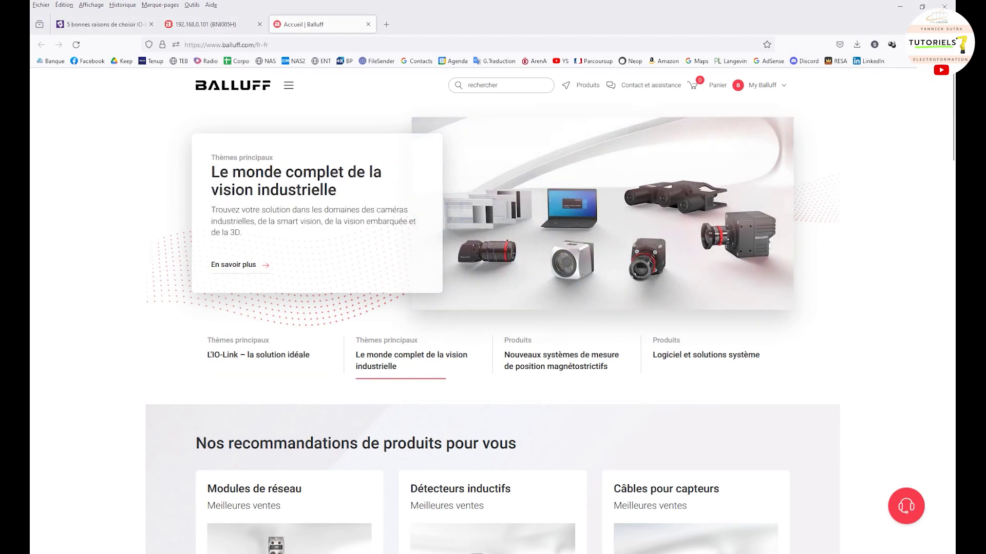
pyautogui.click(630, 523)
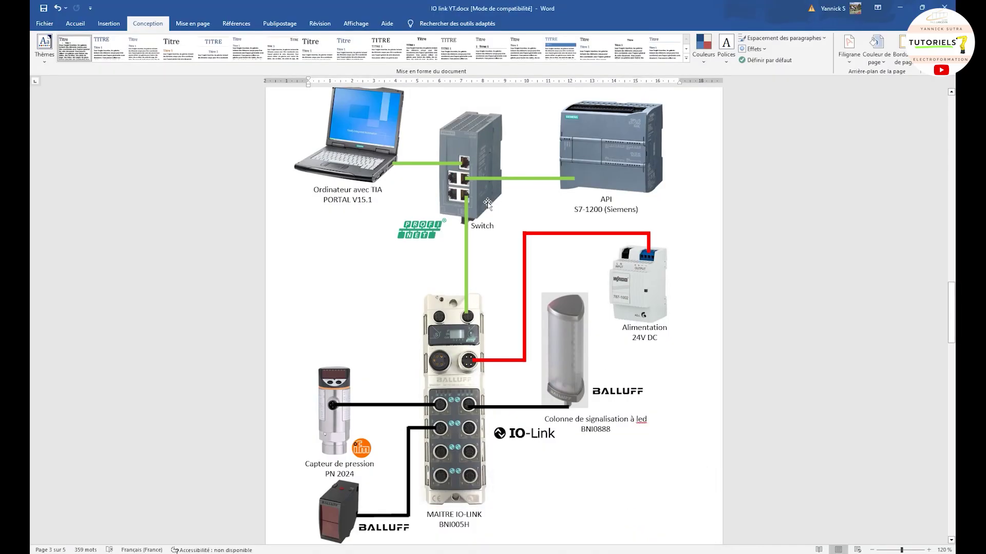
pyautogui.scroll(1, 487, 204)
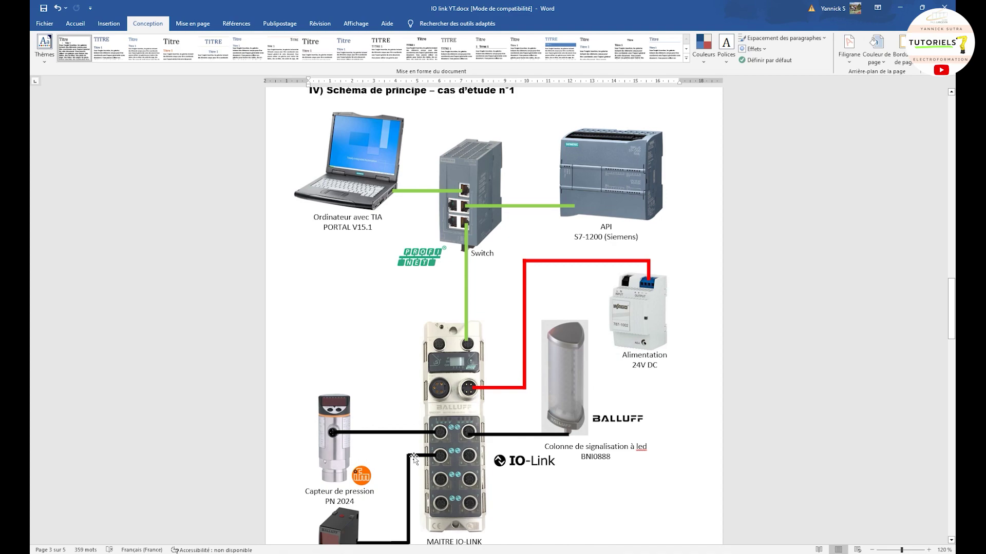
pyautogui.scroll(-2, 437, 462)
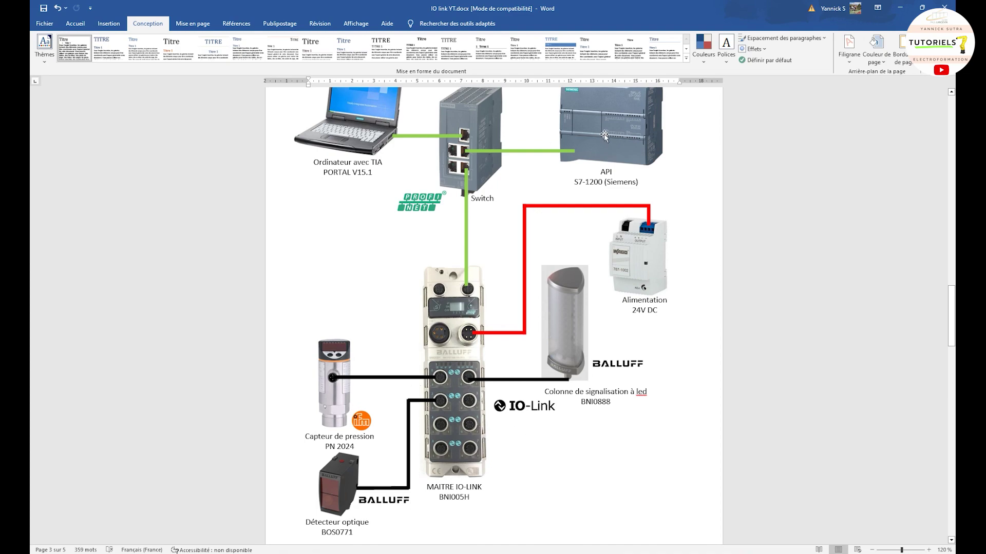
pyautogui.scroll(1, 615, 152)
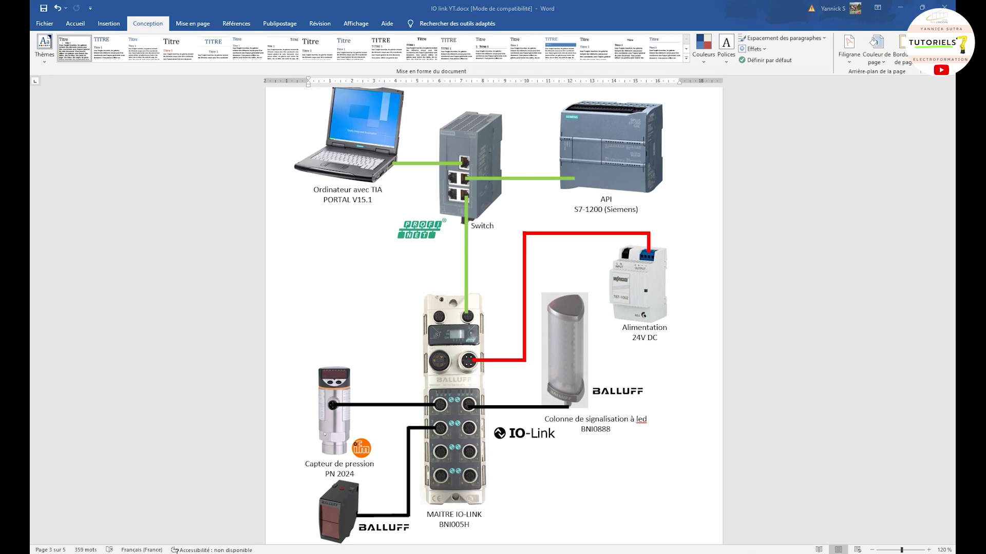
# Step: Switch back to the browser, search the Balluff site for BOS 23K-GI-RD10-S4, and open the matching optical sensor's product page
pyautogui.hotkey('alt', 'Tab')
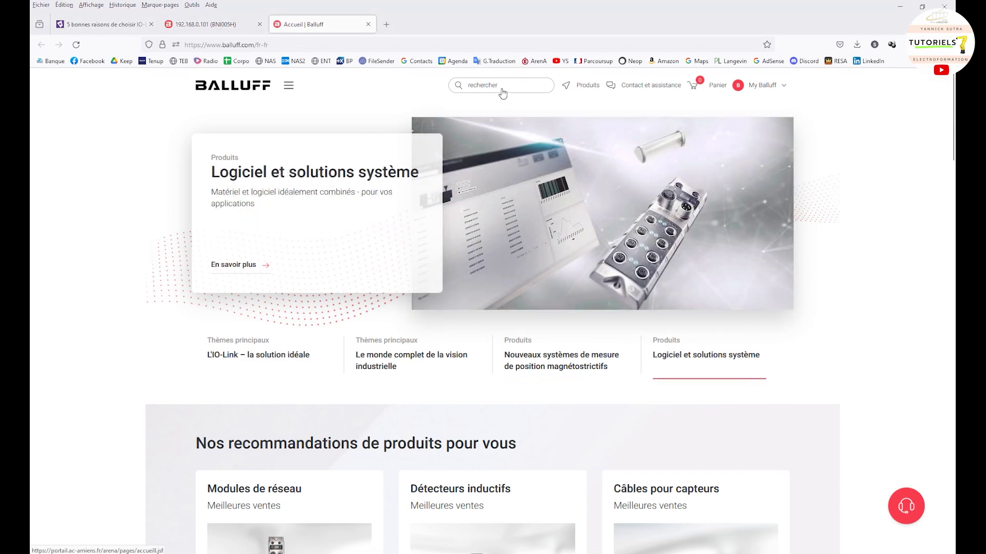
pyautogui.click(486, 89)
pyautogui.write('BOS 23K-GI-RD10-S4')
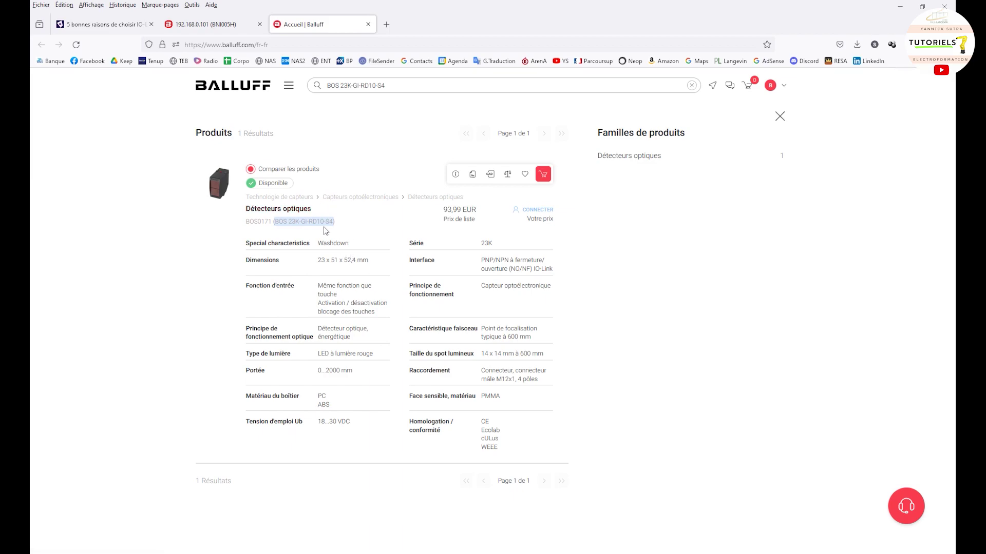
pyautogui.click(320, 227)
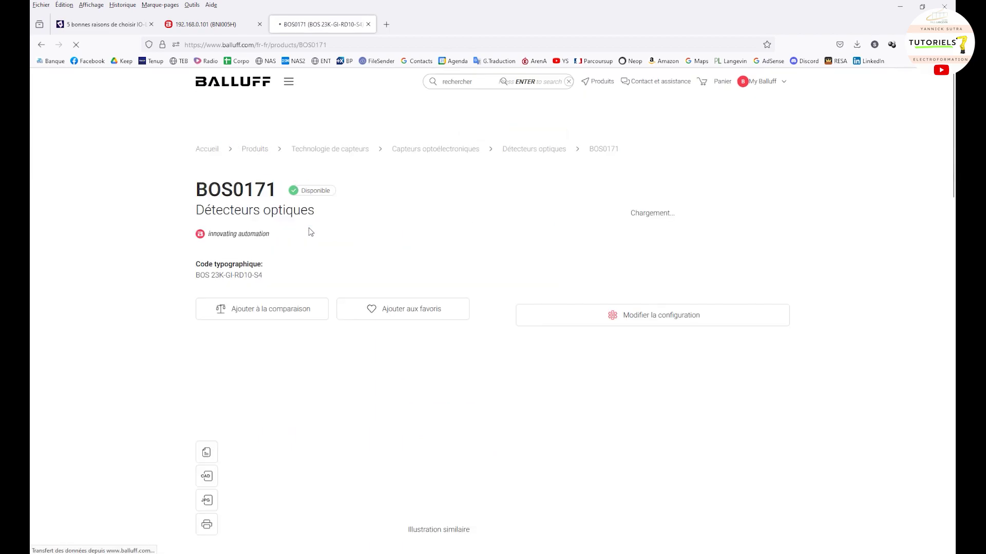
# Step: Show the downloads for the BOS0171 sensor and open its BOS 23K-GI-RD10 operating instructions PDF (Notice d'emploi)
pyautogui.scroll(-3, 434, 281)
pyautogui.scroll(-3, 422, 263)
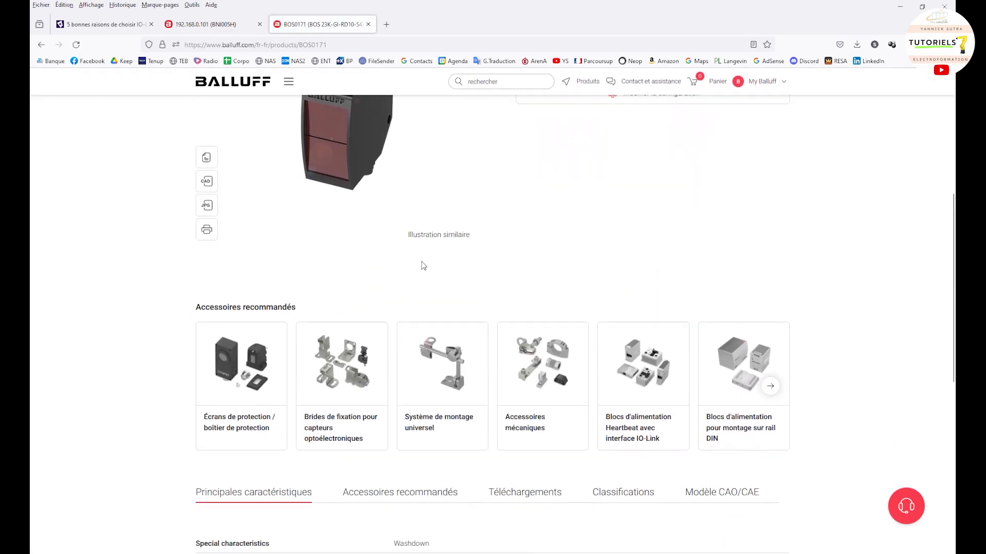
pyautogui.scroll(3, 422, 262)
pyautogui.scroll(-4, 427, 254)
pyautogui.scroll(-3, 431, 247)
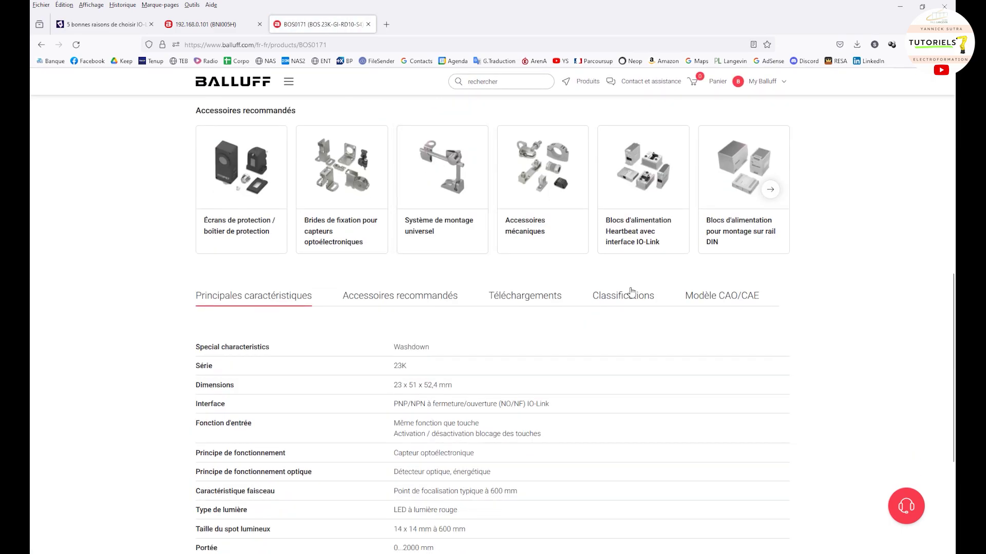
pyautogui.click(545, 298)
pyautogui.scroll(-5, 445, 436)
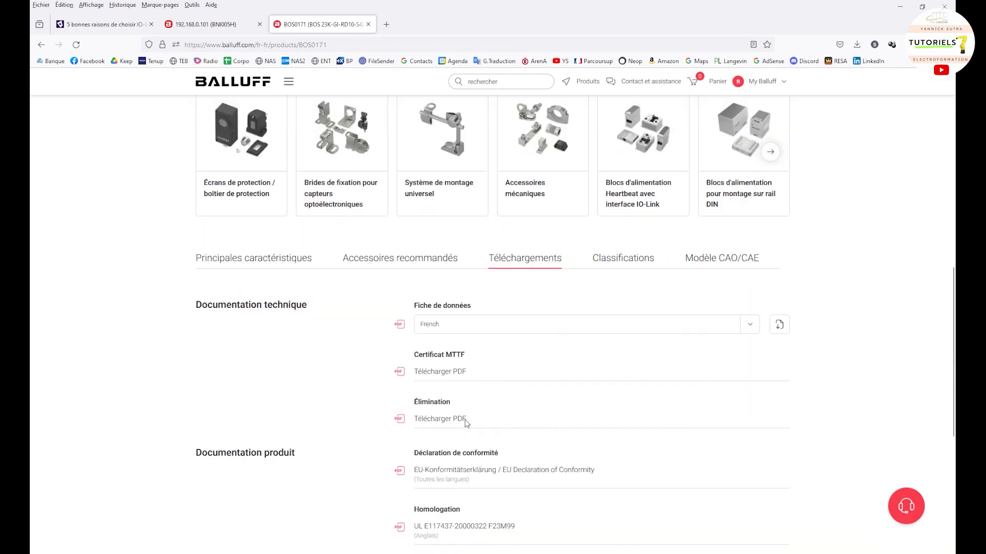
pyautogui.scroll(-2, 488, 411)
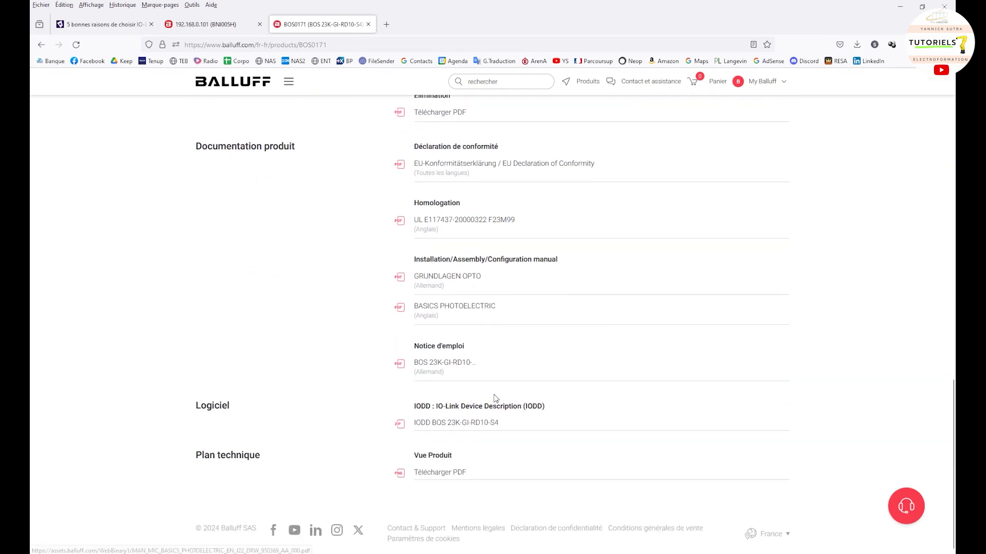
pyautogui.scroll(1, 499, 392)
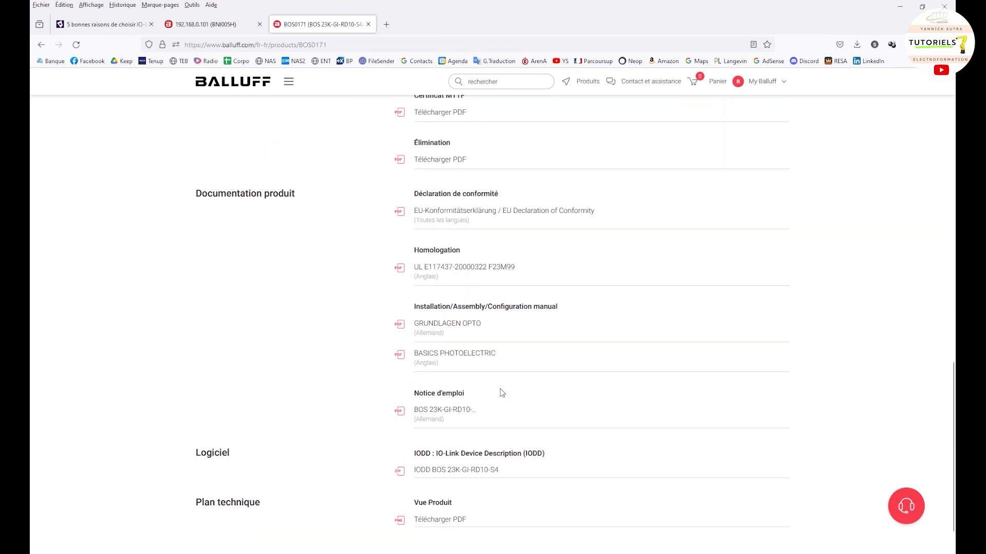
pyautogui.scroll(1, 500, 393)
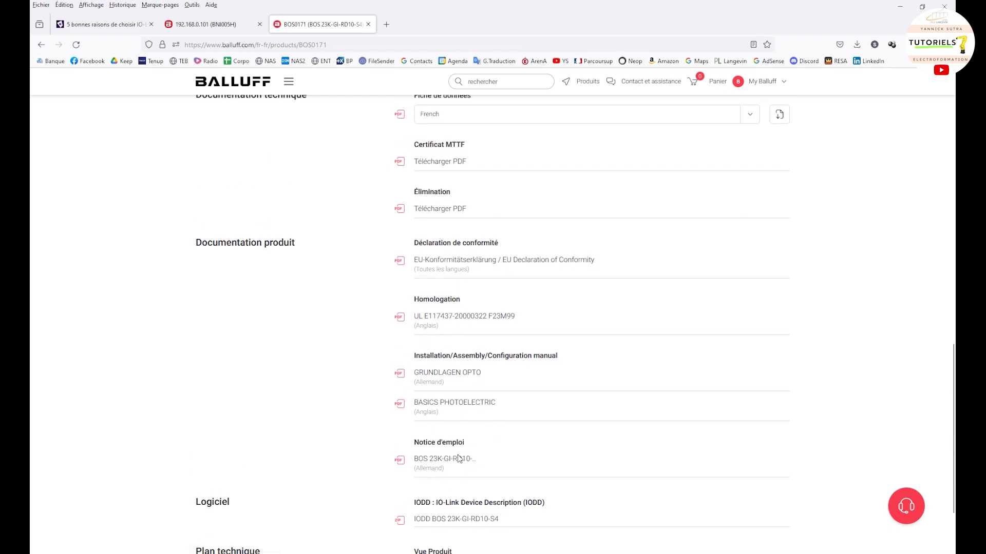
pyautogui.click(459, 459)
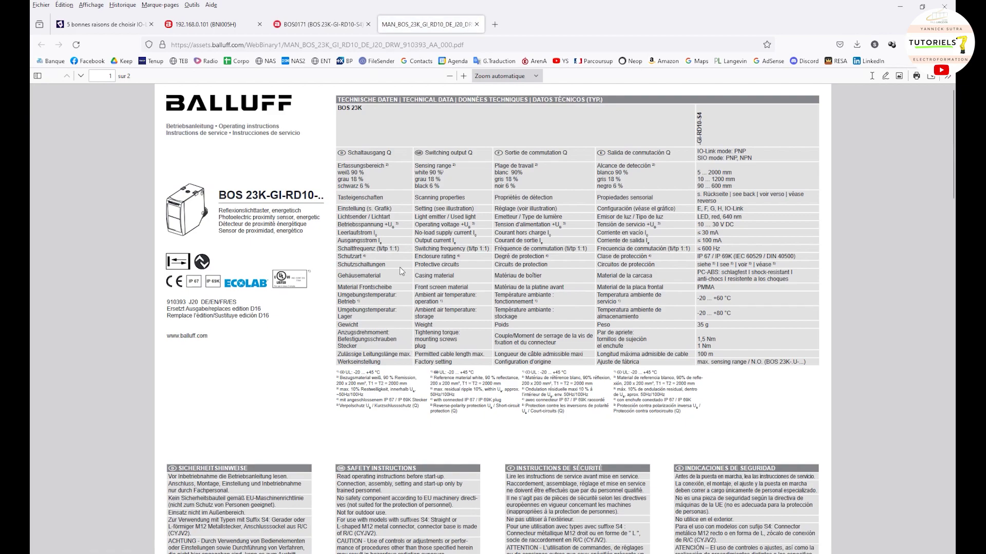
# Step: Examine the sensor manual's technical data, M12 connection diagram, switching modes, teach-in procedures and characteristic curves
pyautogui.scroll(-3, 304, 223)
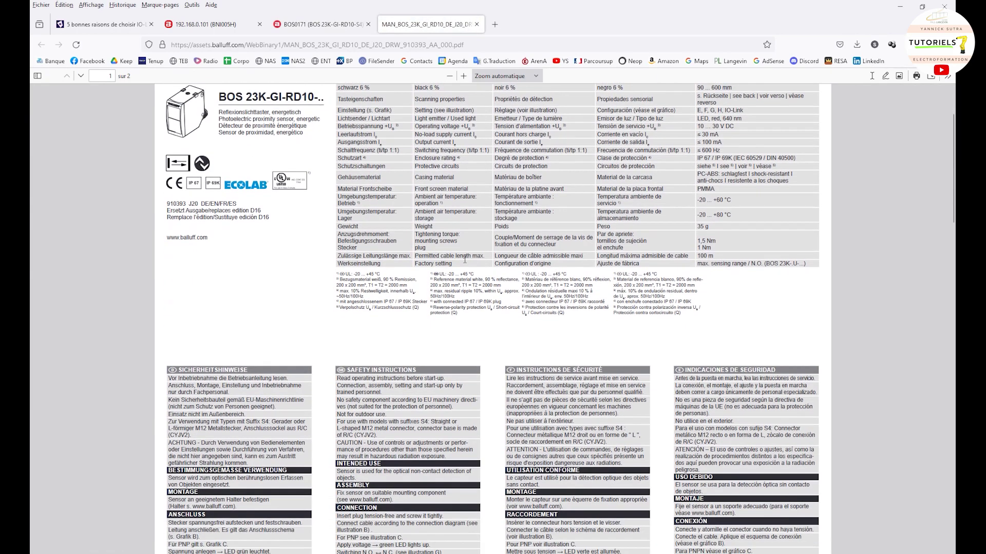
pyautogui.scroll(3, 469, 253)
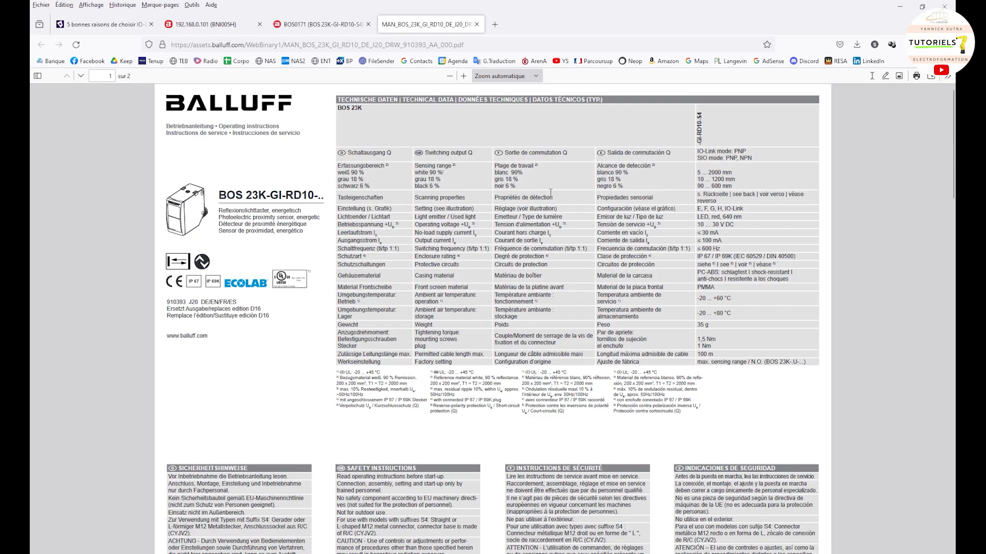
pyautogui.scroll(-10, 550, 192)
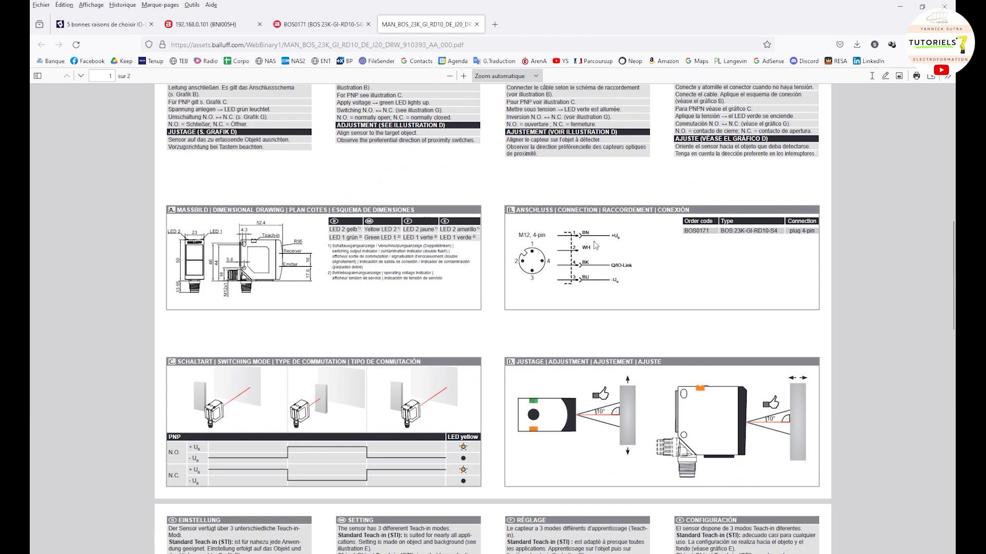
pyautogui.scroll(-8, 594, 246)
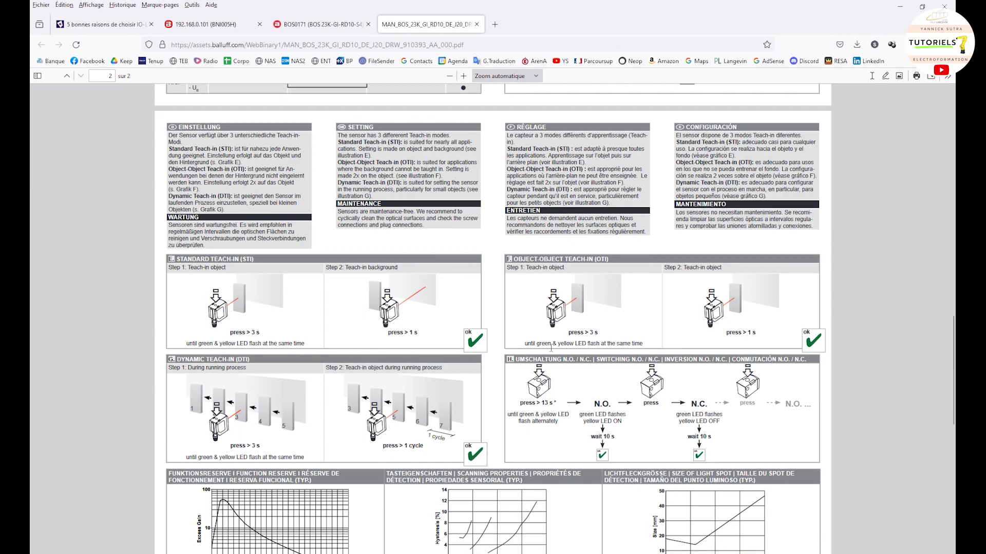
pyautogui.scroll(-5, 462, 406)
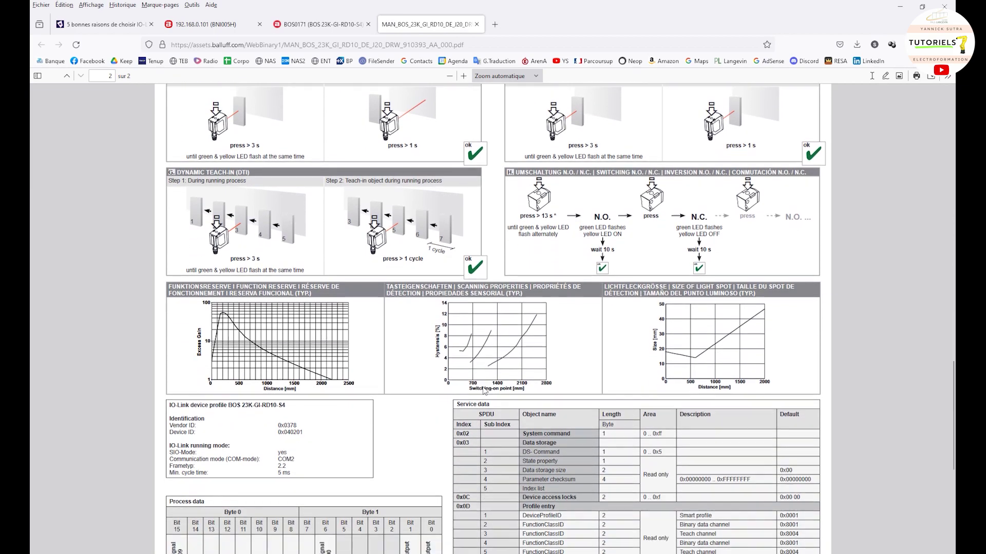
# Step: Examine the IO-Link device profile, process data bit layout and service data table in the sensor manual
pyautogui.scroll(-5, 485, 377)
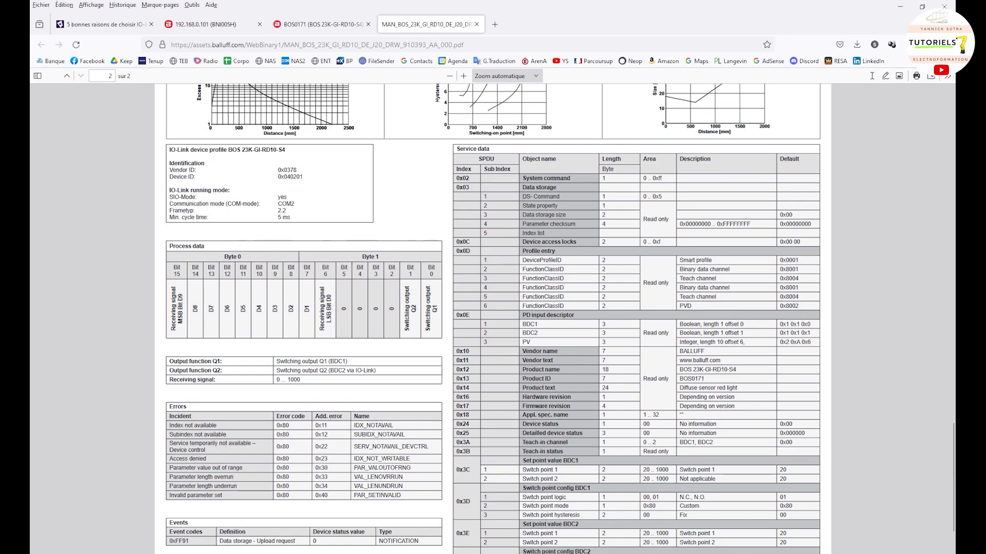
pyautogui.scroll(3, 420, 303)
pyautogui.scroll(-3, 420, 303)
pyautogui.scroll(-3, 482, 353)
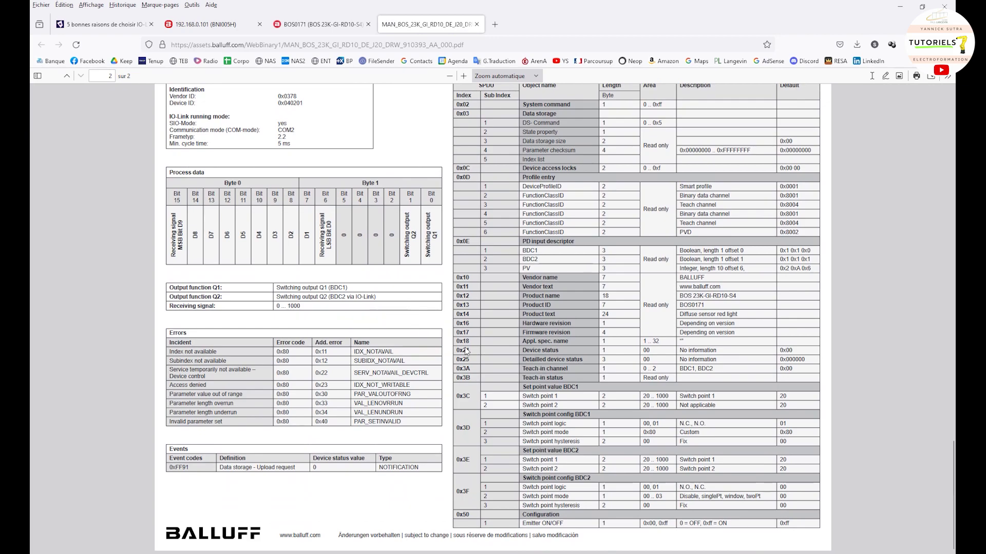
pyautogui.scroll(3, 463, 378)
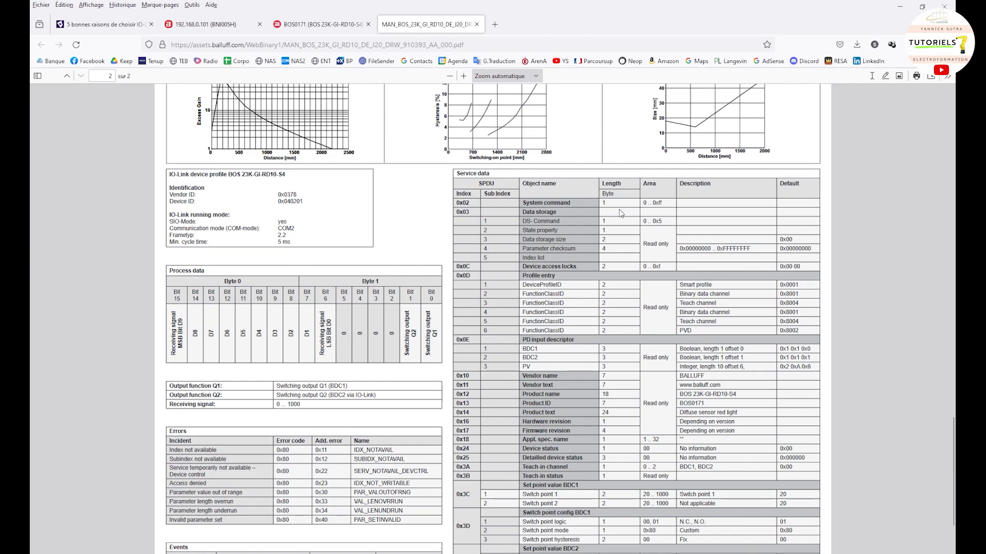
# Step: Open the IO-Link master's Ports page and compare its process data and parameter fields with the tables in the sensor manual
pyautogui.click(241, 26)
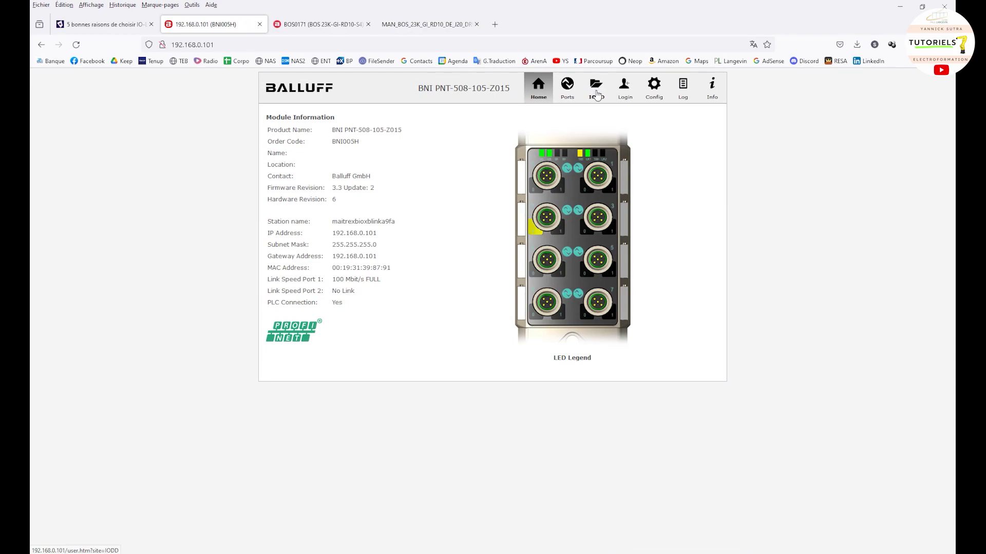
pyautogui.click(573, 89)
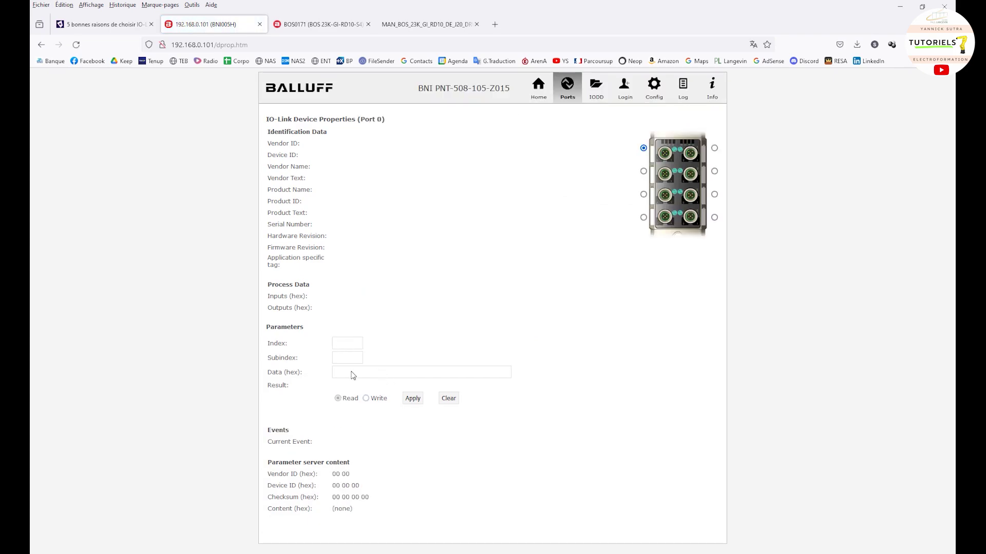
pyautogui.click(324, 28)
pyautogui.click(415, 25)
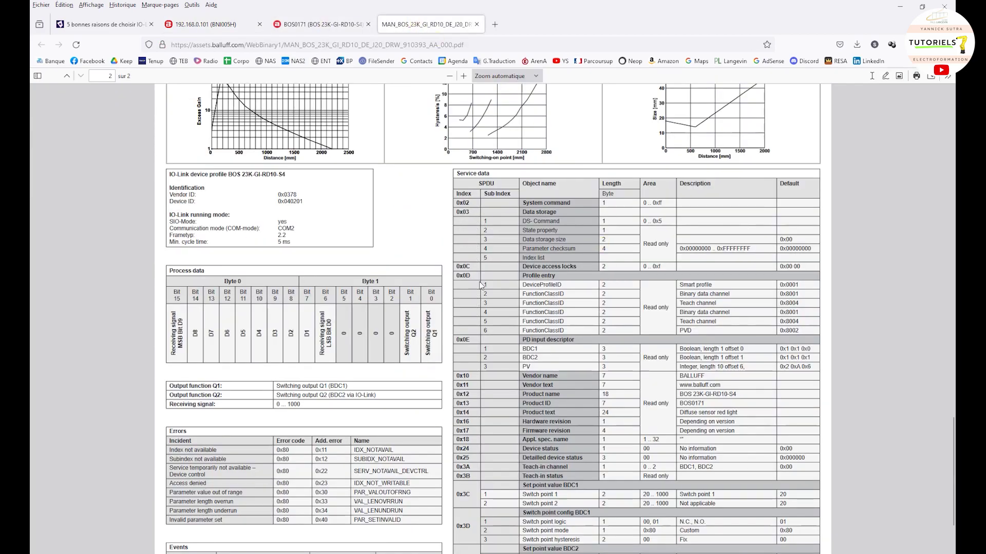
pyautogui.scroll(-3, 550, 387)
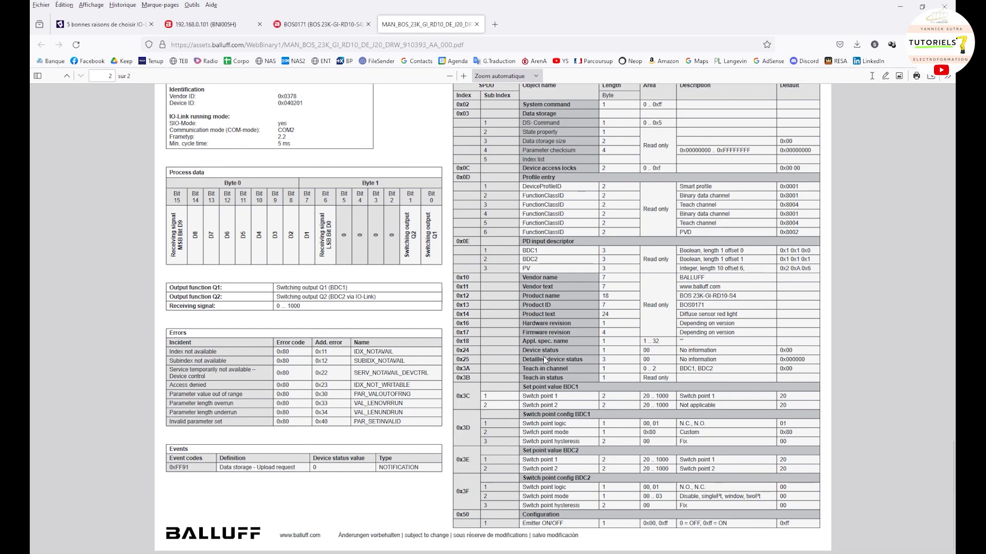
pyautogui.click(216, 24)
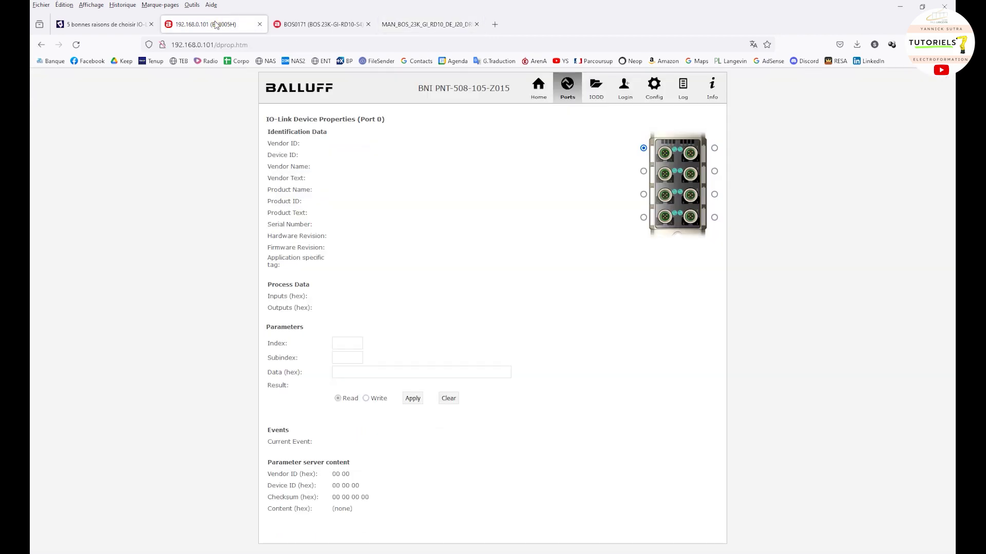
pyautogui.click(427, 24)
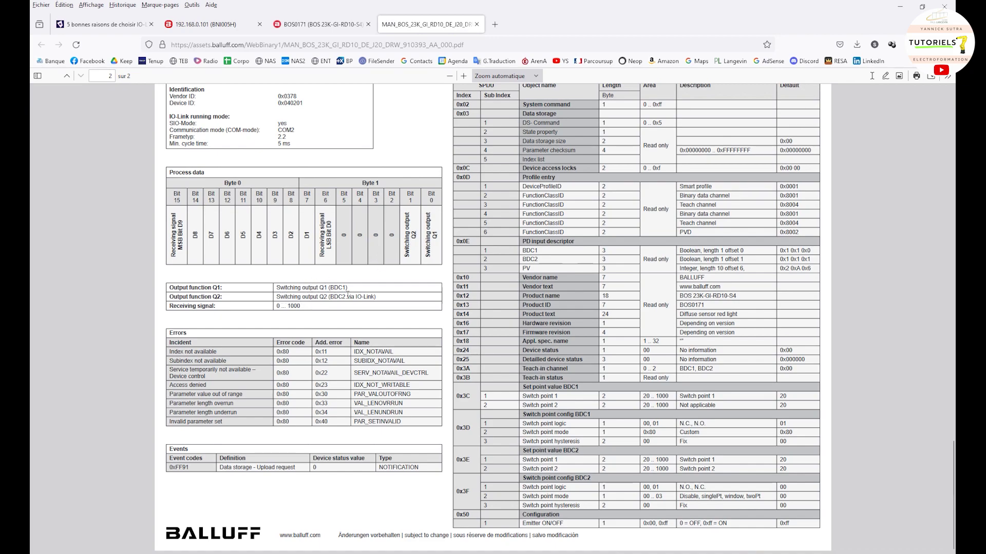
pyautogui.moveTo(348, 296); pyautogui.dragTo(362, 297)
pyautogui.click(409, 196)
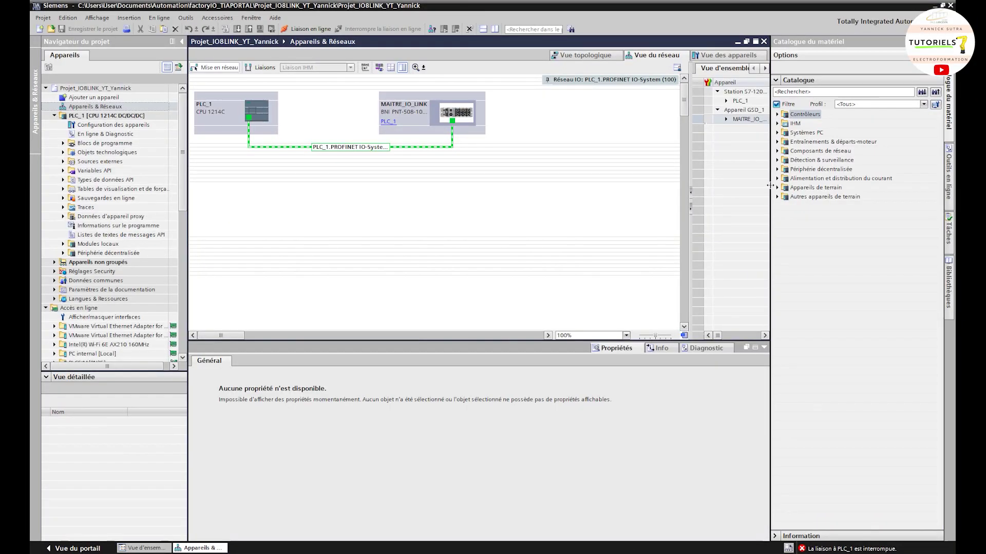
# Step: Switch to TIA Portal, open the device view of MAITRE_IO_LINK, and widen the Emplacement column to show the full port labels
pyautogui.click(455, 109)
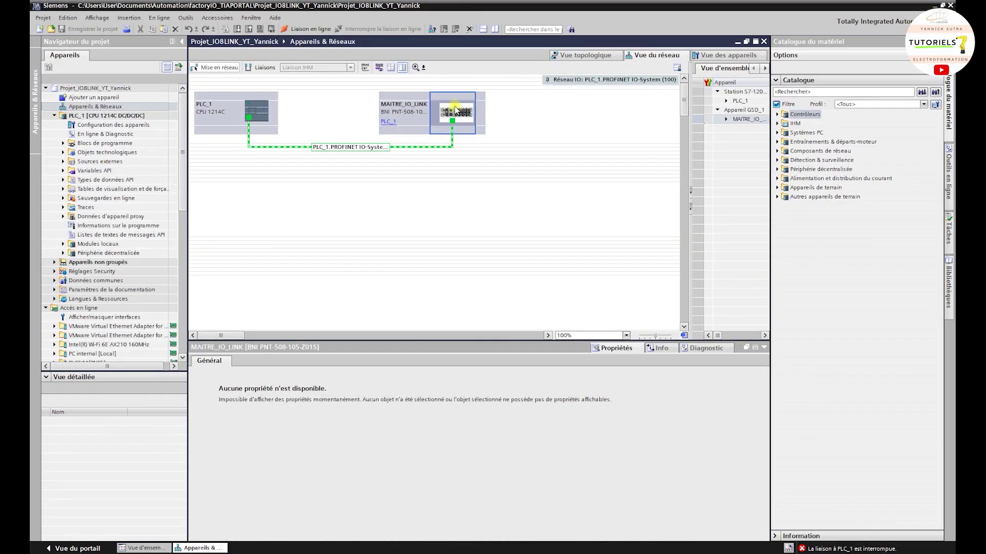
pyautogui.doubleClick(455, 109)
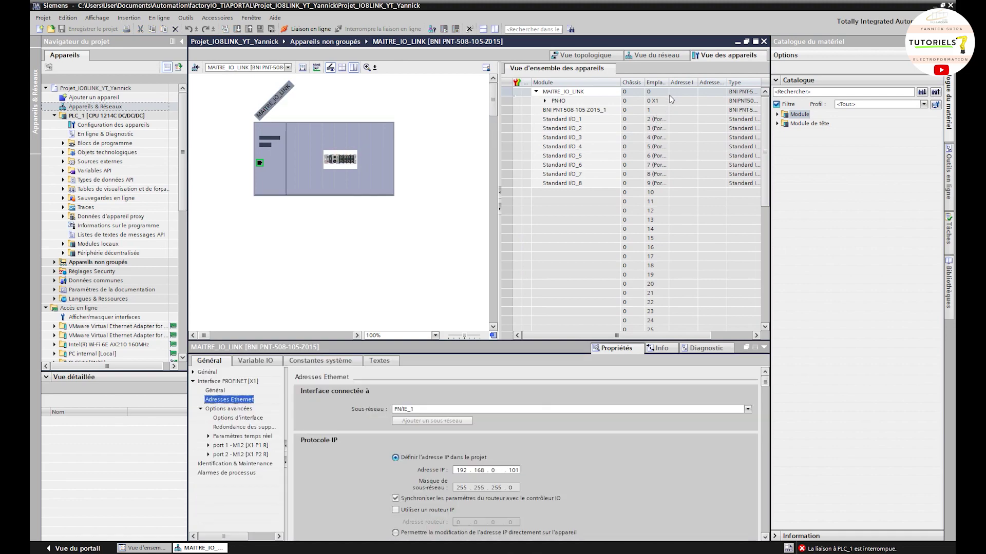
pyautogui.moveTo(669, 83); pyautogui.dragTo(697, 90)
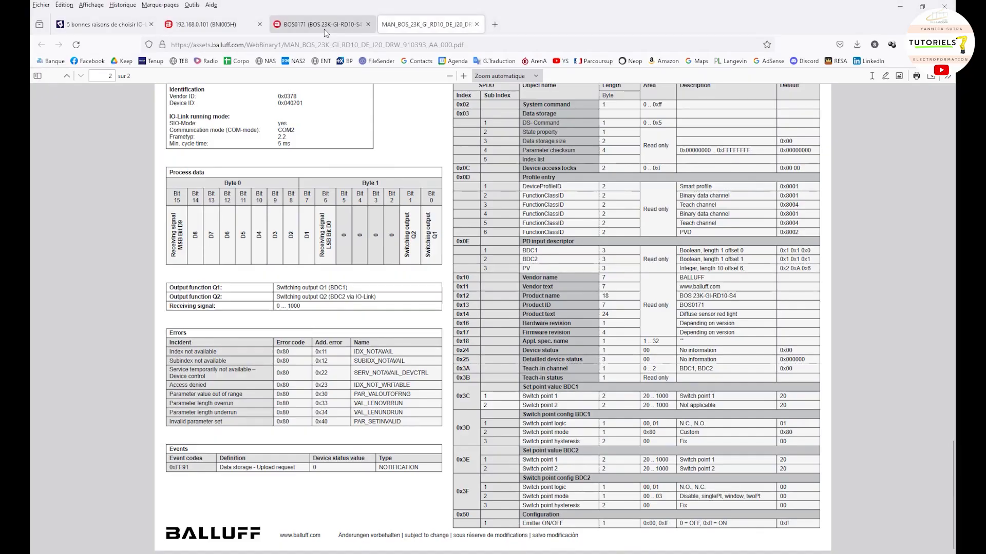
# Step: Switch back to the browser and show the Home page of the IO-Link master's web interface
pyautogui.click(245, 21)
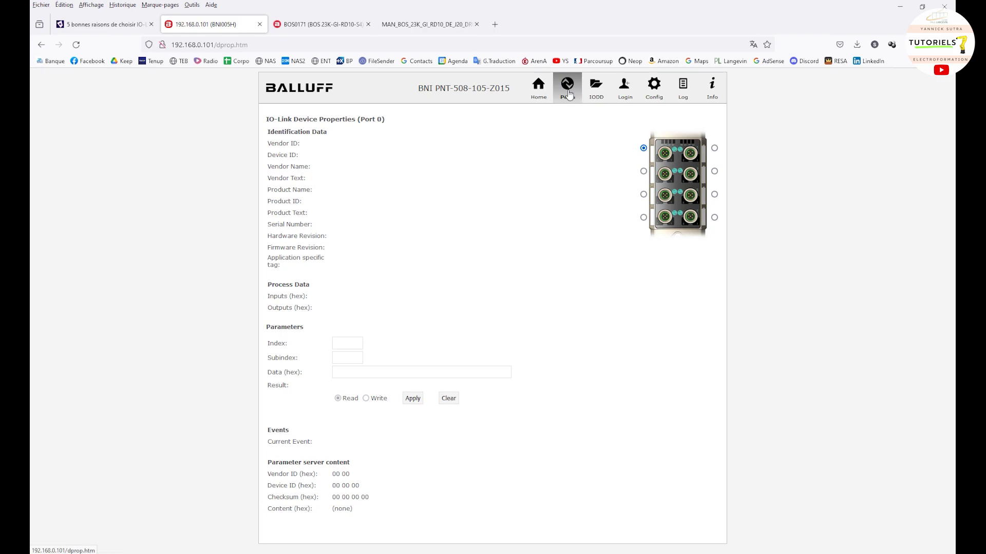
pyautogui.click(540, 93)
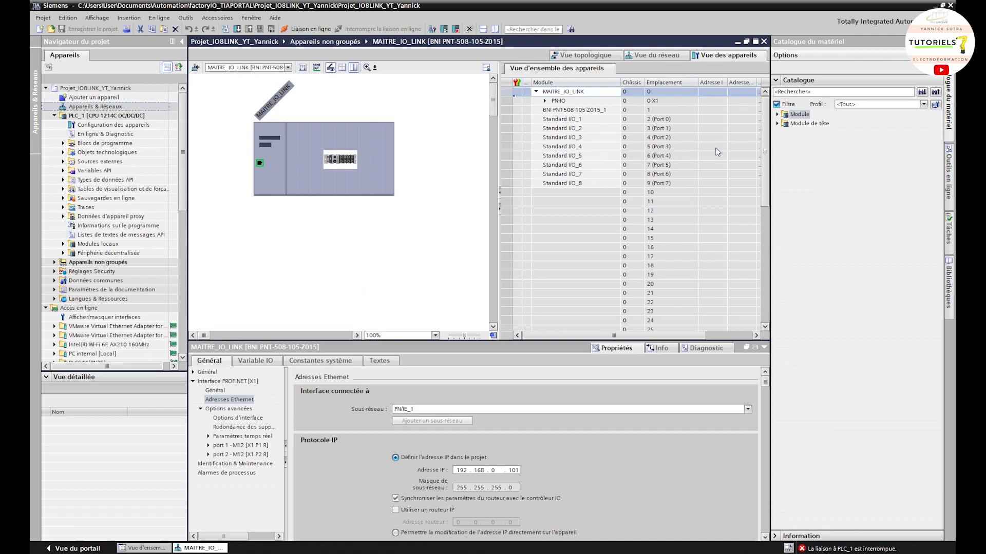
# Step: Select the Port 2 slot of MAITRE_IO_LINK and expand the Standard IO, IO-Link device and IO-Link basic module folders in the hardware catalogue
pyautogui.click(676, 138)
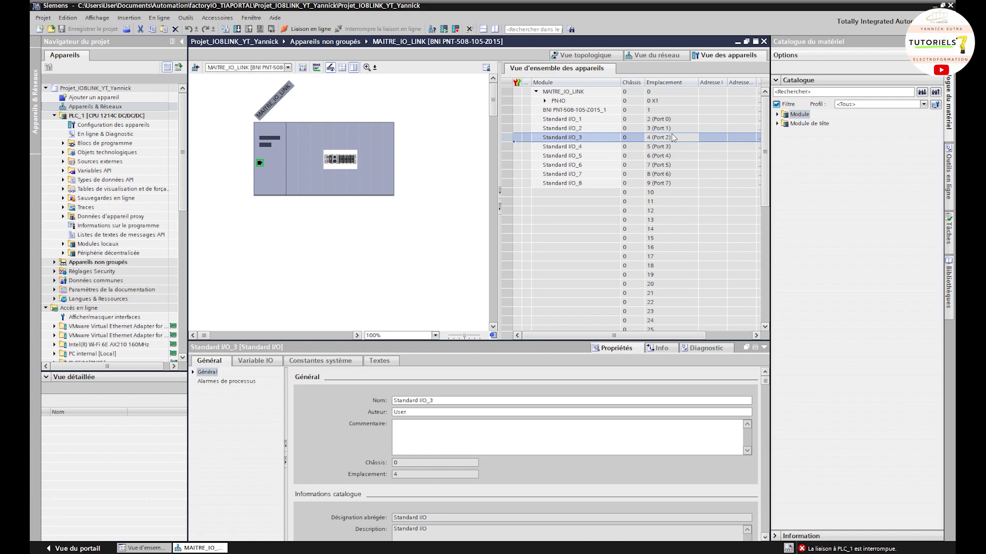
pyautogui.click(779, 115)
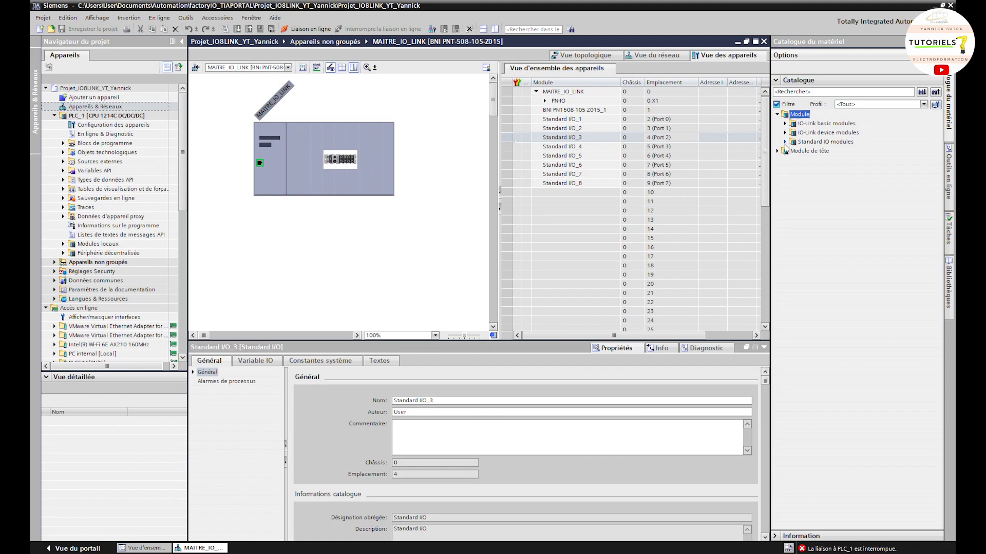
pyautogui.click(786, 142)
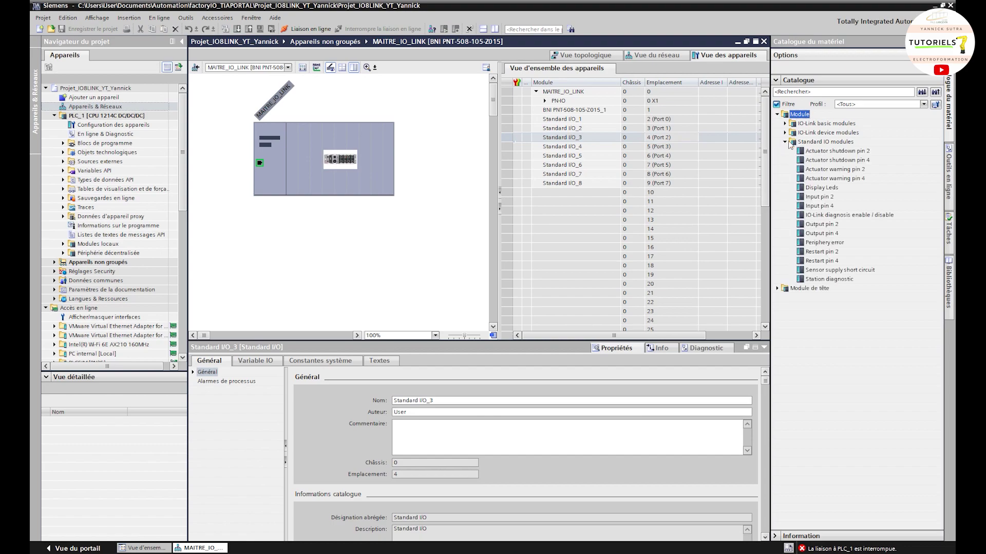
pyautogui.click(785, 133)
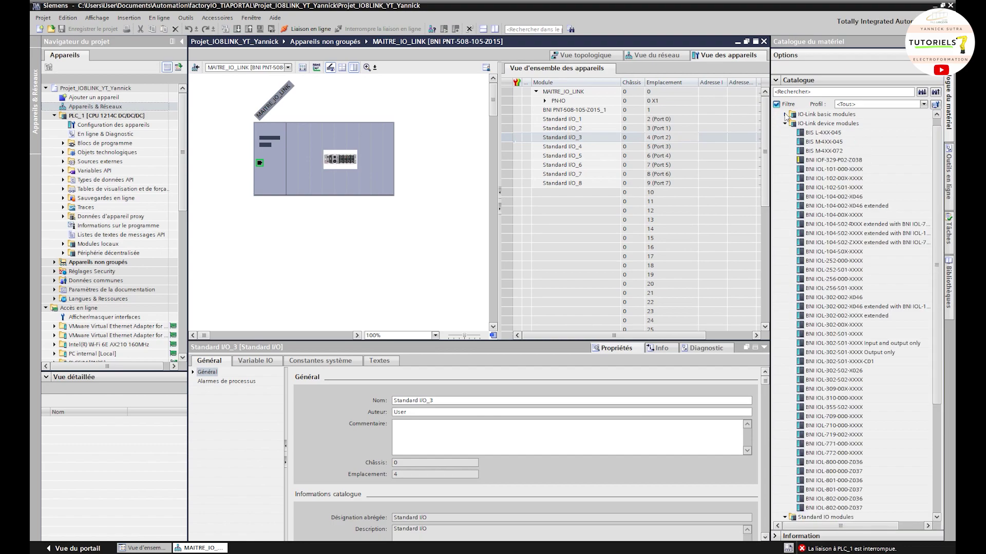
pyautogui.click(786, 115)
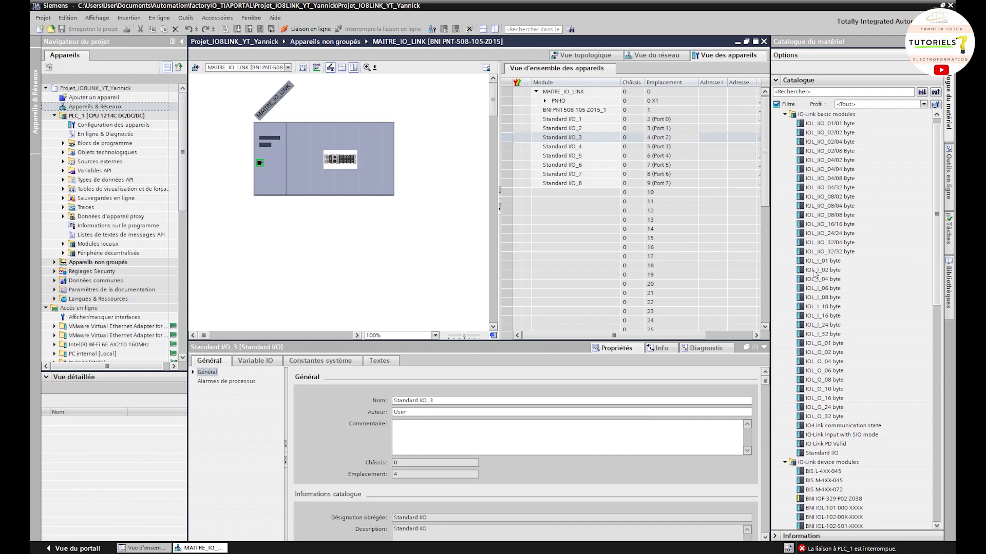
# Step: Replace the Standard I/O_3 module on Port 2 with the IOL_I_02 byte module from the catalogue
pyautogui.click(812, 270)
pyautogui.moveTo(822, 271); pyautogui.dragTo(596, 139)
pyautogui.click(585, 137)
pyautogui.click(587, 136)
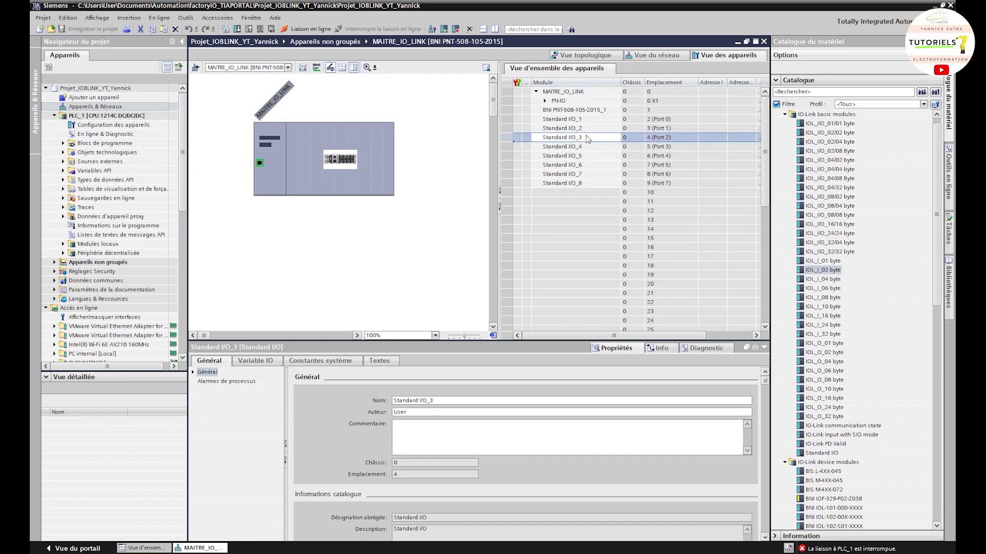
pyautogui.press('Escape')
pyautogui.press('Delete')
pyautogui.click(559, 307)
pyautogui.moveTo(821, 276); pyautogui.dragTo(583, 144)
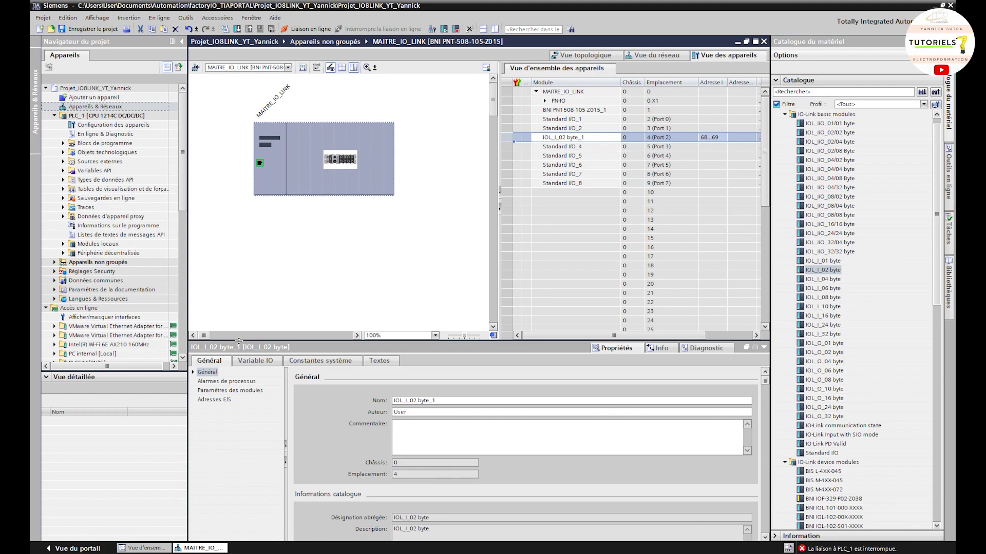
# Step: Try to set the input start address of the Port 2 IOL_I_02 byte module to 0, and restore it to 68
pyautogui.click(215, 400)
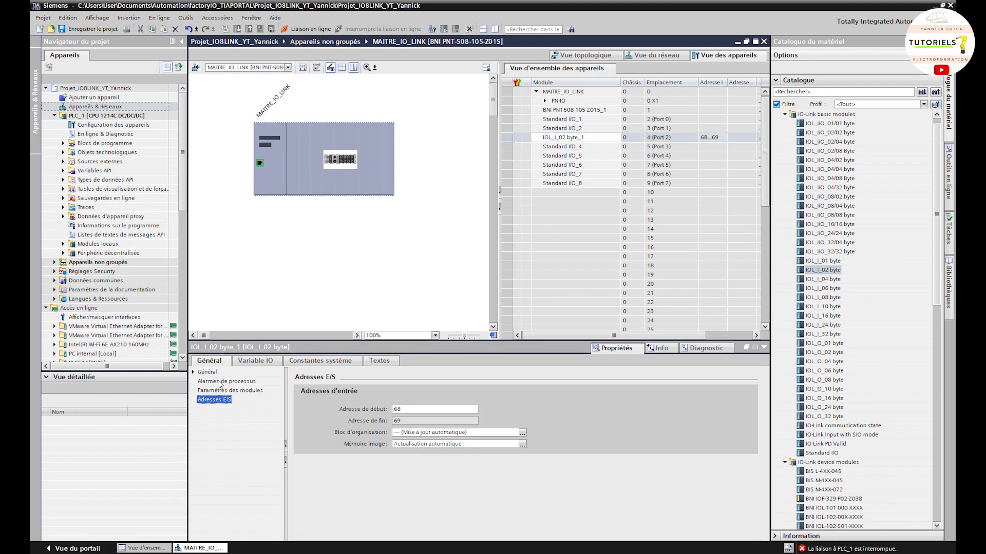
pyautogui.click(419, 409)
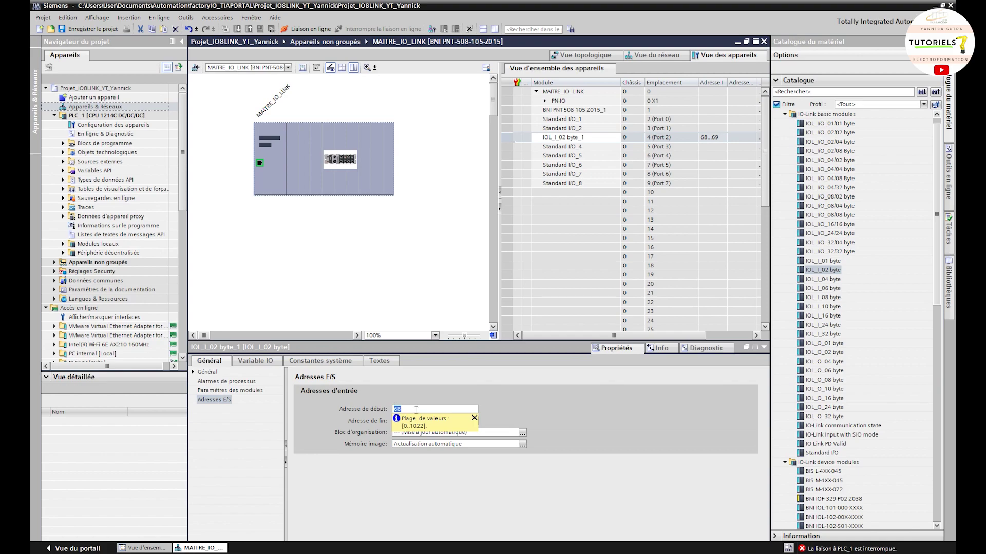
pyautogui.write('0')
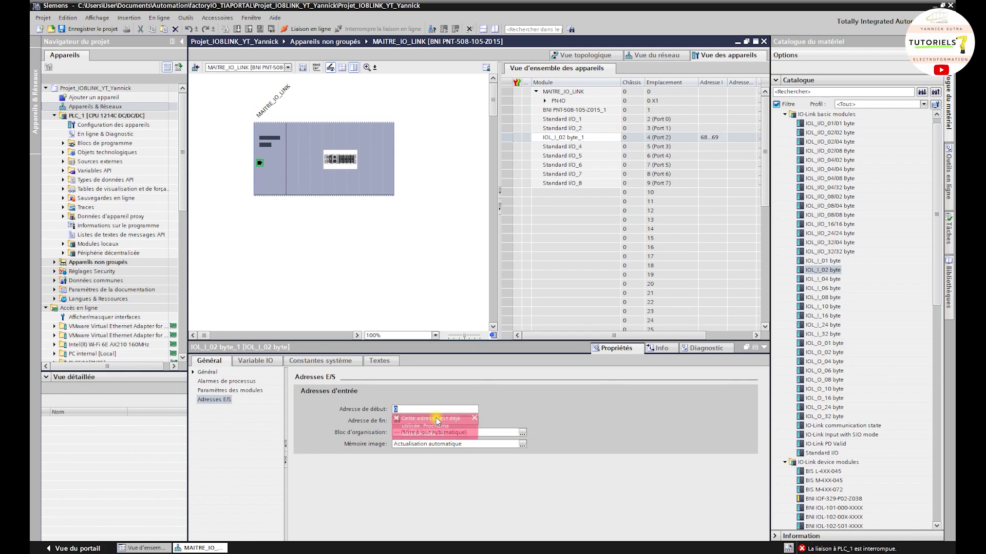
pyautogui.click(431, 421)
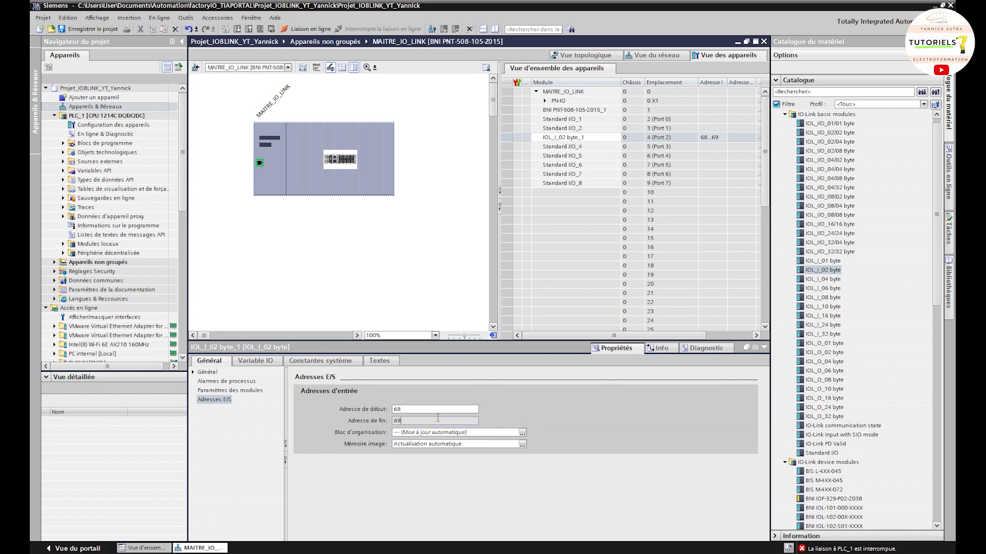
pyautogui.click(409, 409)
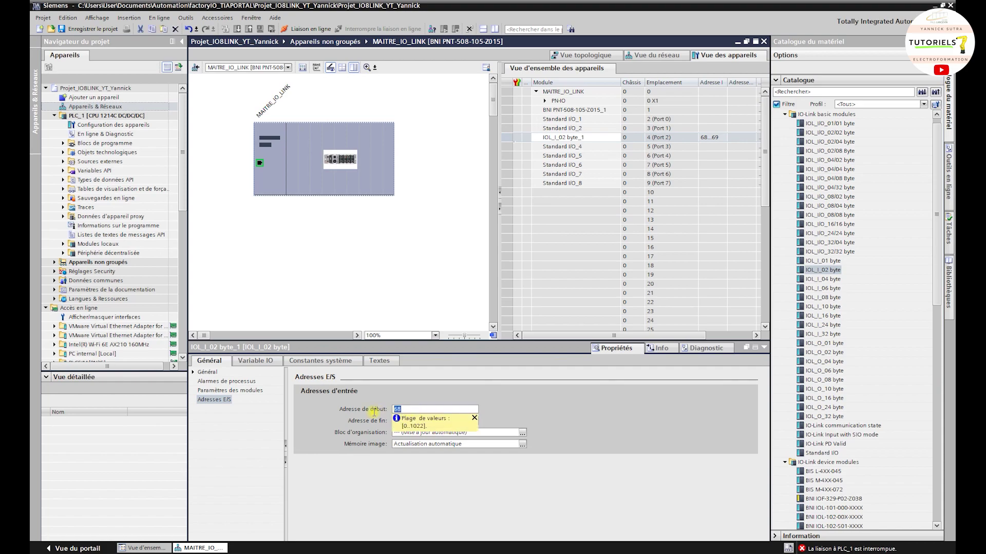
pyautogui.write('0')
pyautogui.press('Return')
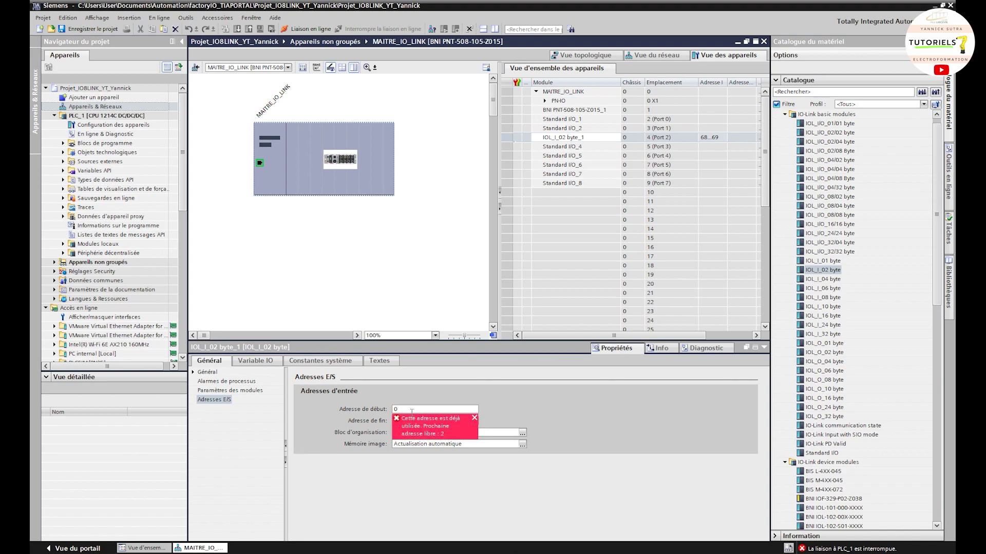
pyautogui.moveTo(402, 409); pyautogui.dragTo(380, 408)
pyautogui.write('68')
pyautogui.click(474, 418)
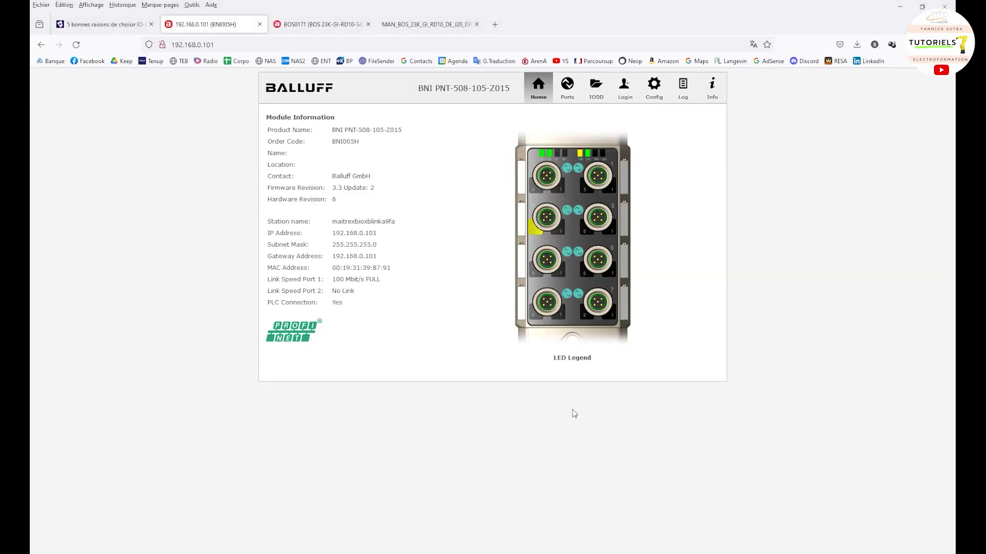
# Step: Switch to the browser and show the process data layout in the sensor manual
pyautogui.click(426, 24)
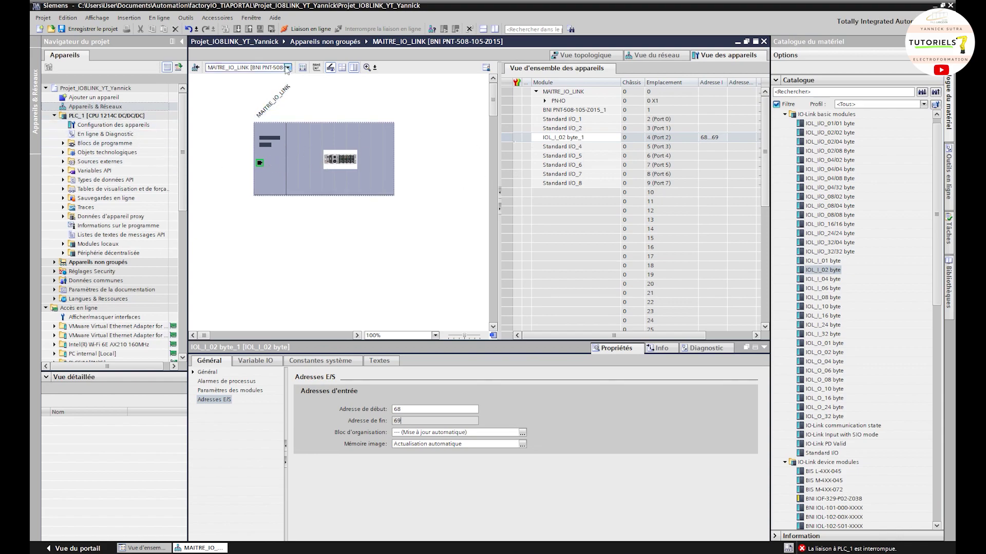
# Step: Switch to TIA Portal and load the hardware and software changes to PLC_1 from MAITRE_IO_LINK in the network view, restarting the modules
pyautogui.click(117, 108)
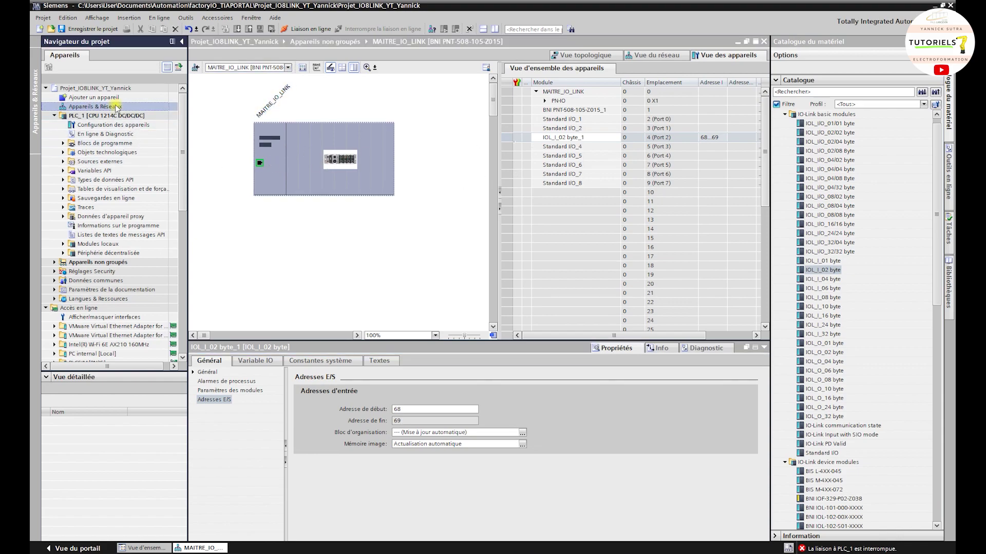
pyautogui.doubleClick(117, 108)
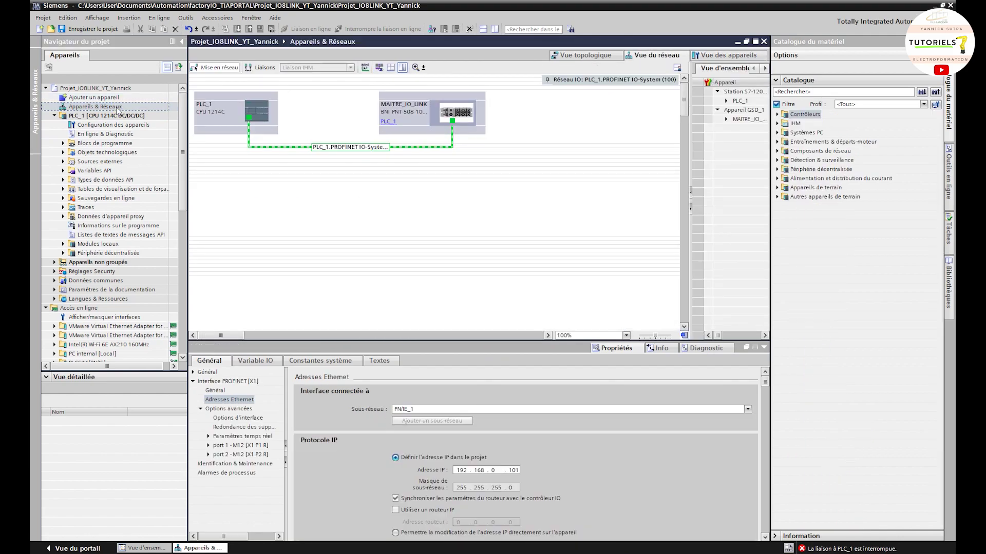
pyautogui.rightClick(430, 99)
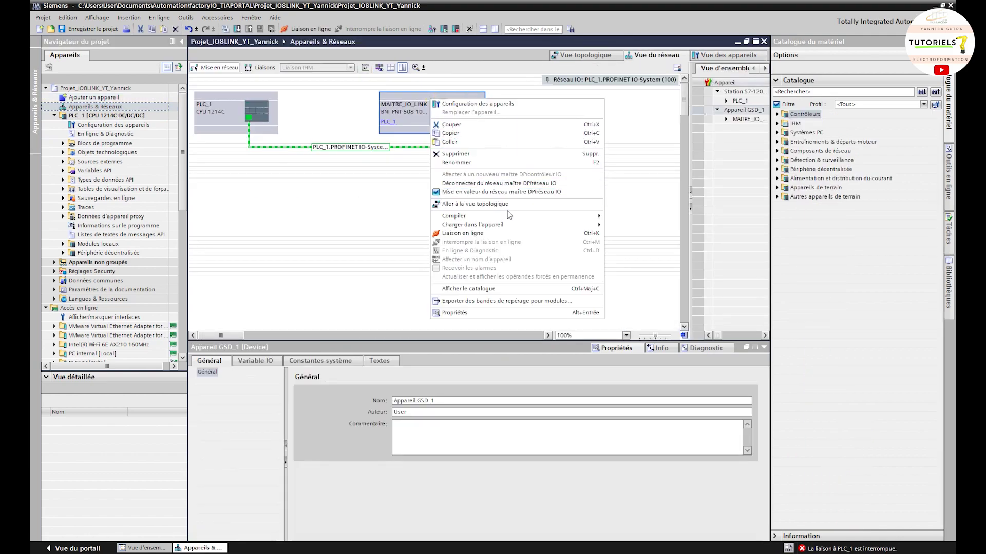
pyautogui.moveTo(510, 216)
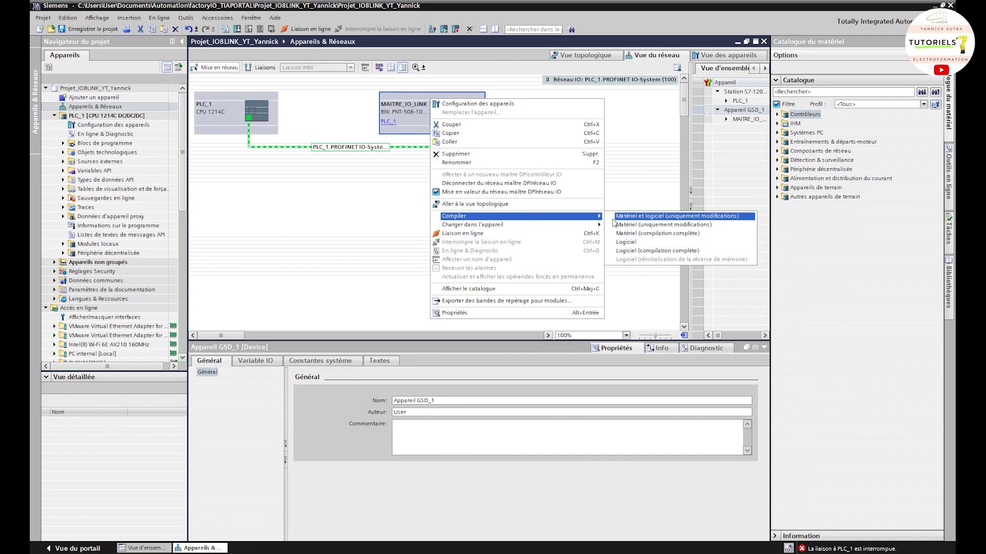
pyautogui.moveTo(574, 226)
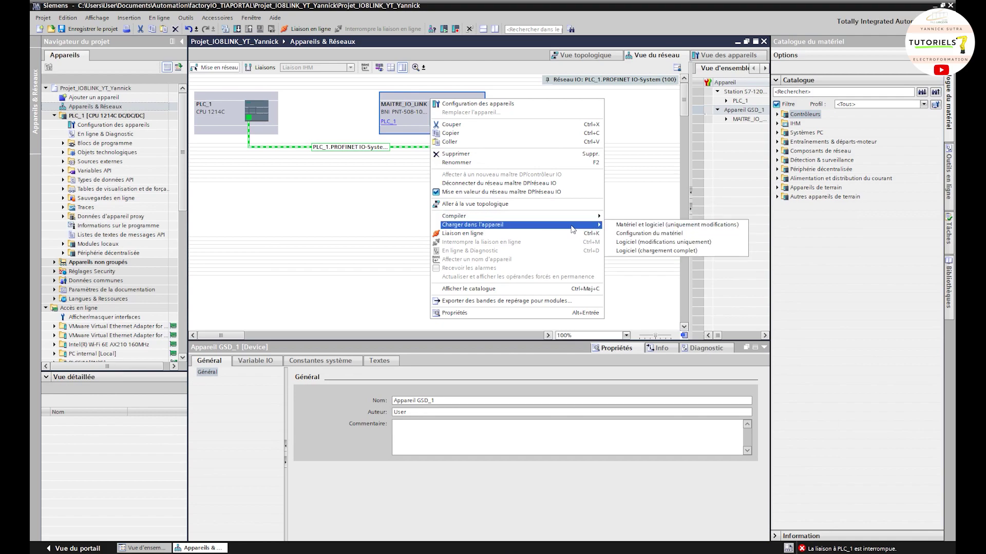
pyautogui.click(646, 226)
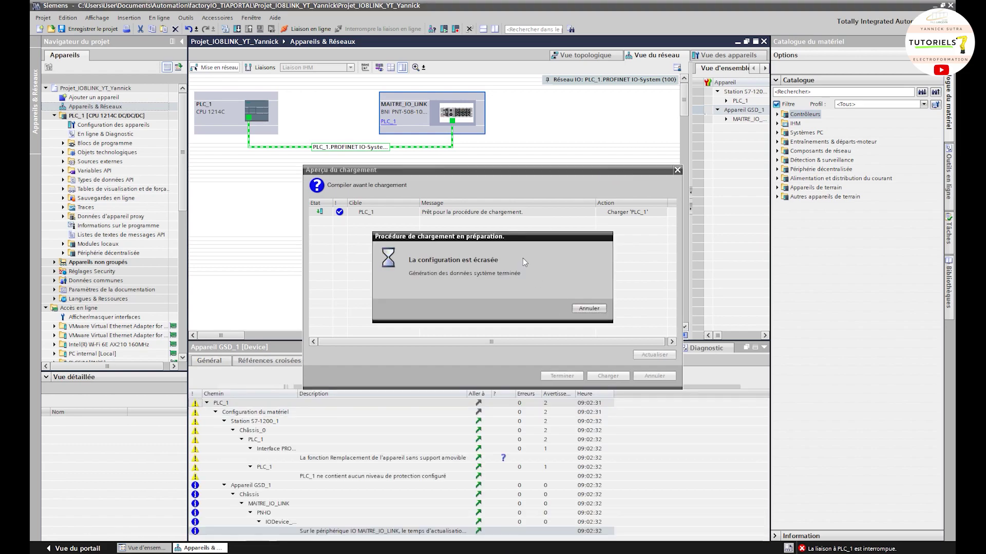
pyautogui.click(604, 376)
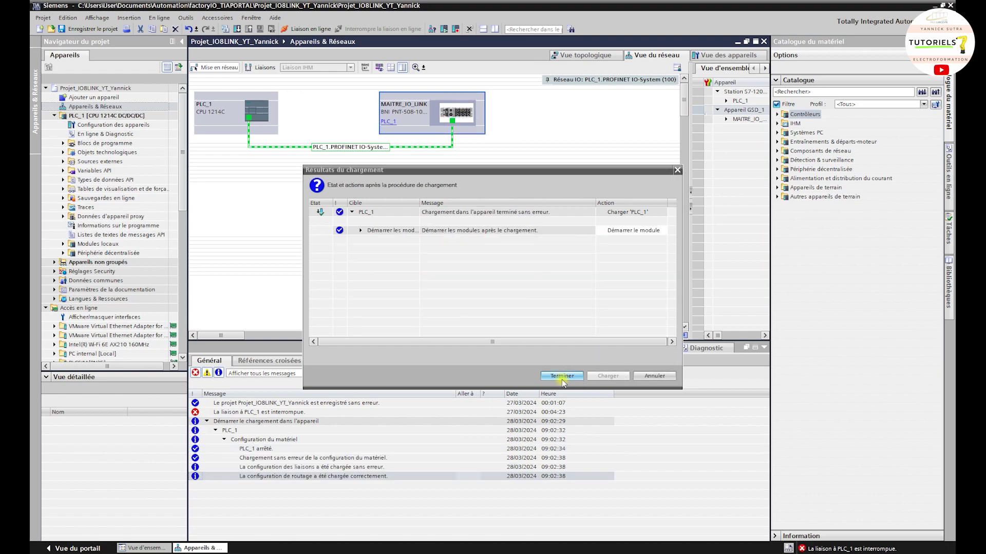
pyautogui.click(561, 378)
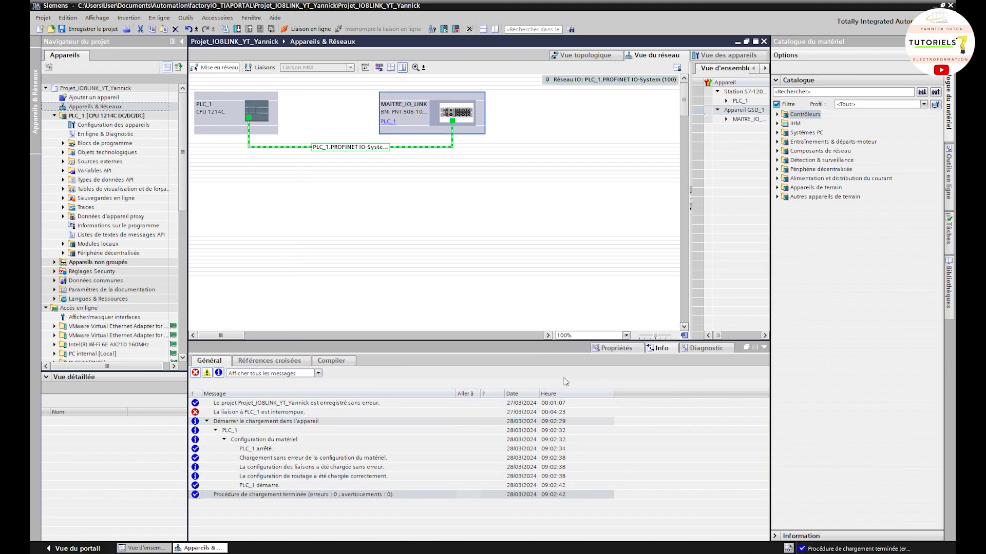
# Step: Switch to the browser and show the web interface of the IO-Link master at 192.168.0.101
pyautogui.hotkey('alt', 'Tab')
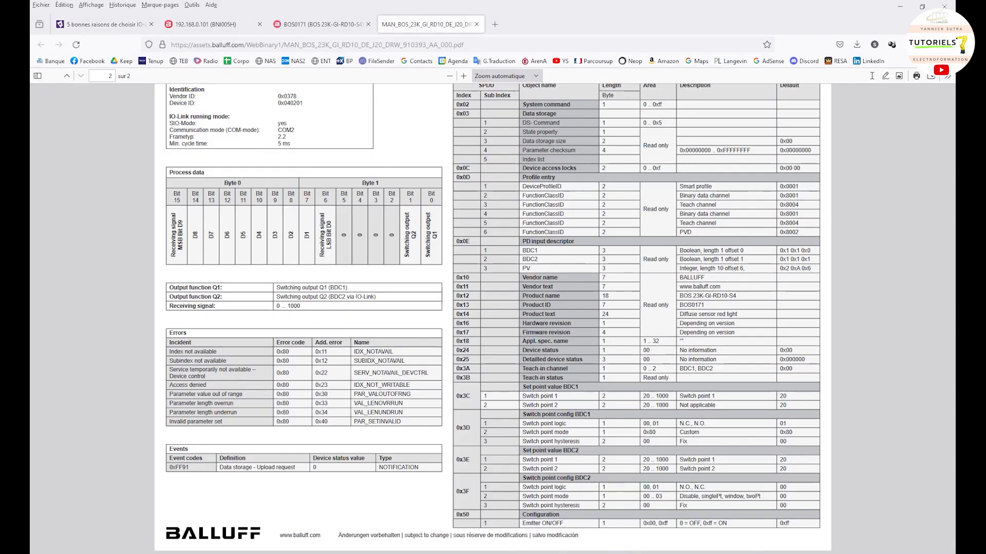
pyautogui.click(220, 25)
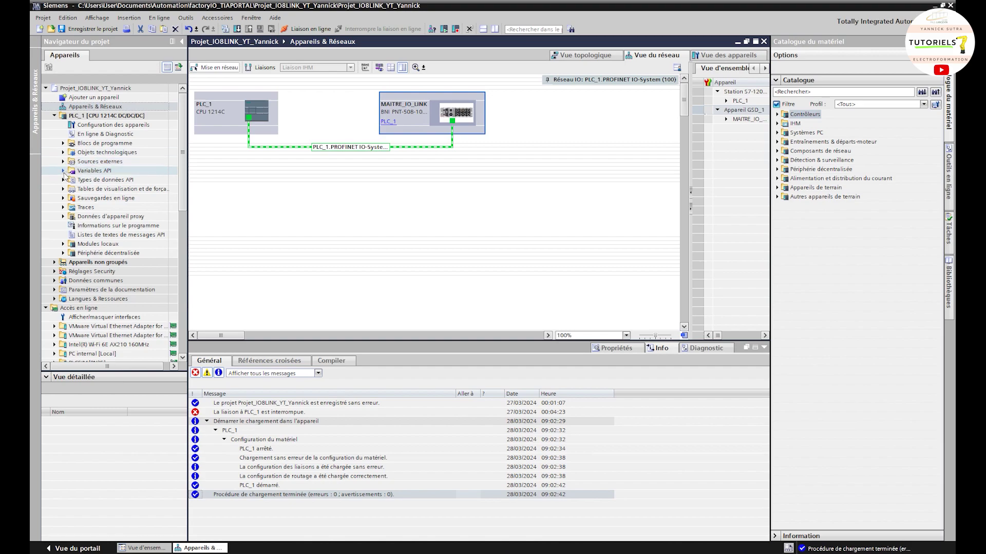
# Step: Switch back to TIA Portal and add a new watch table under PLC_1
pyautogui.click(72, 190)
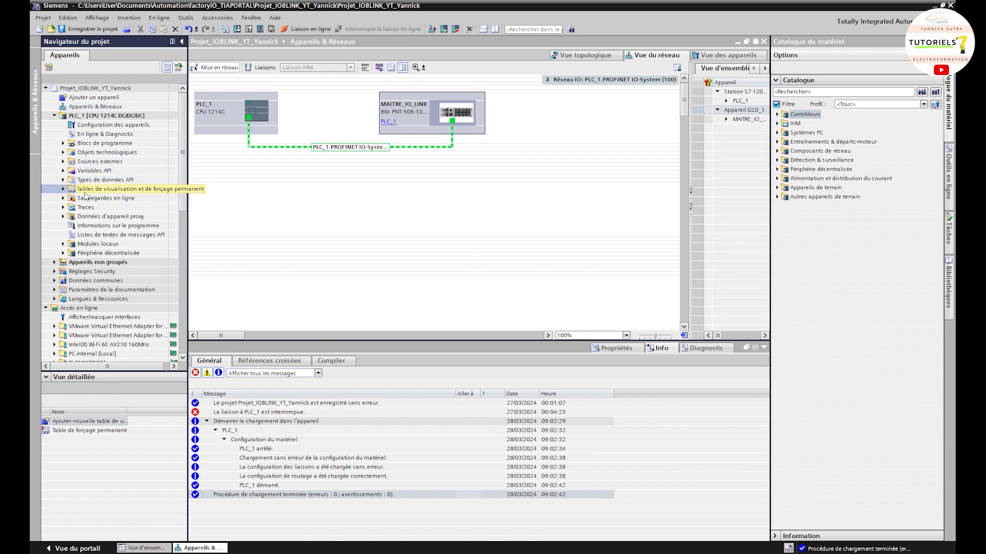
pyautogui.click(64, 189)
pyautogui.doubleClick(95, 208)
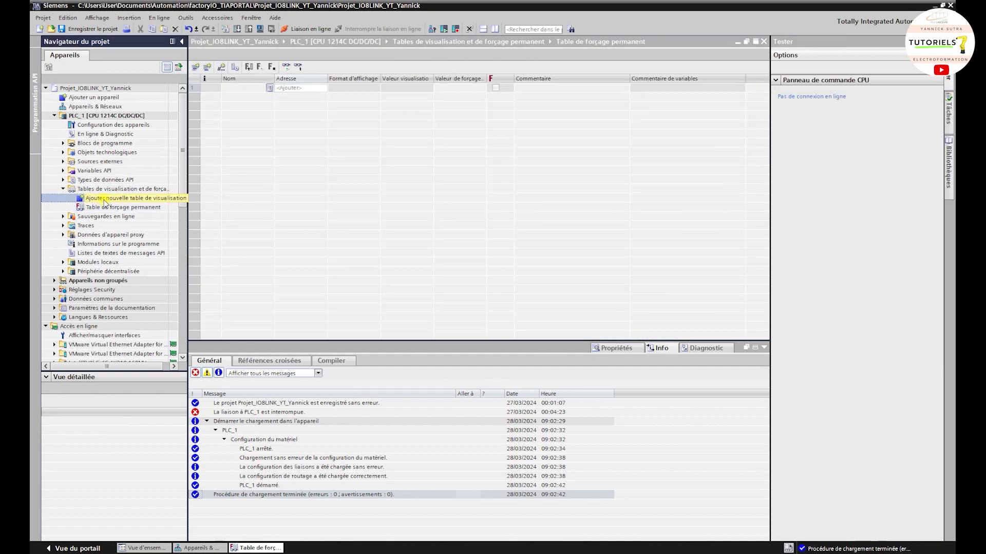
pyautogui.doubleClick(104, 199)
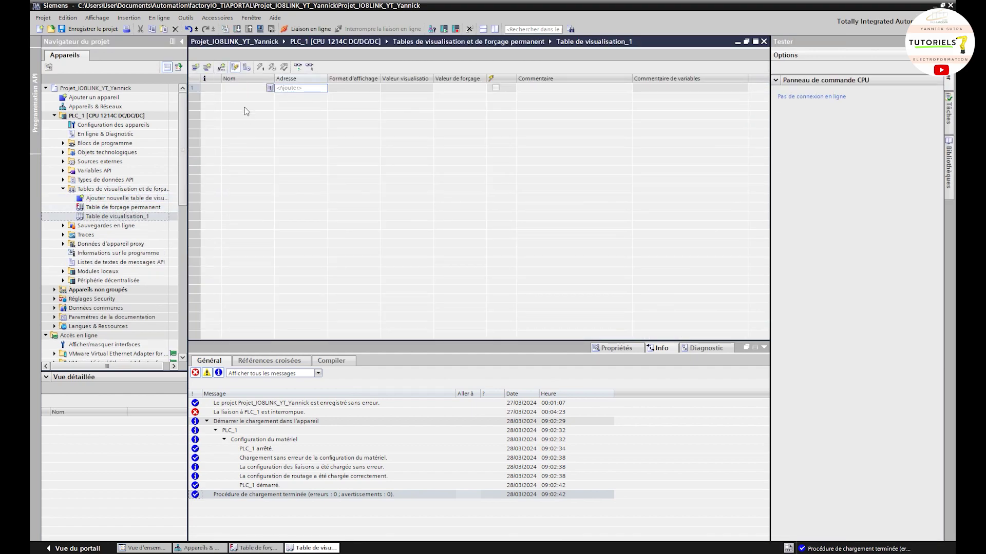
# Step: Add the input byte addresses %IB68 and %IB69 to the first two rows of the watch table
pyautogui.click(244, 88)
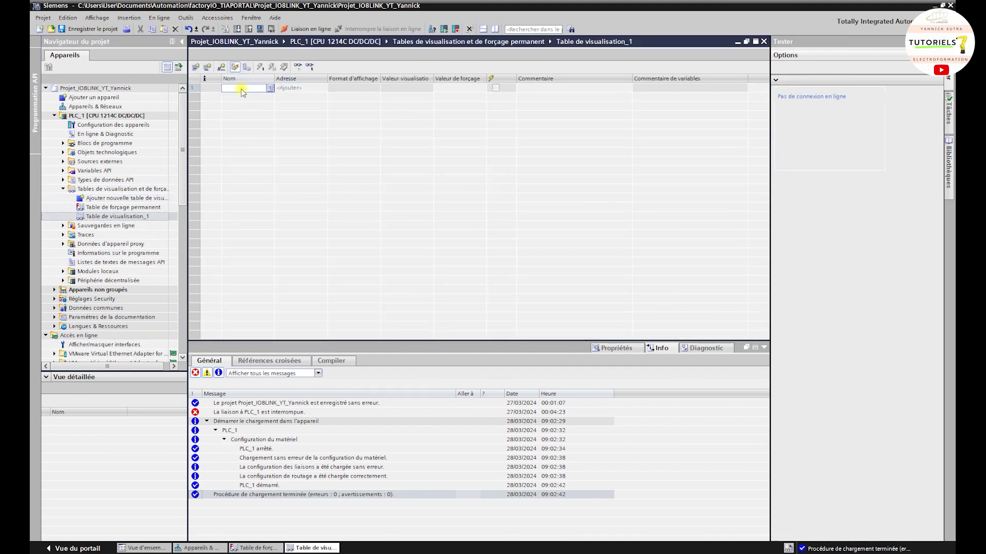
pyautogui.click(319, 89)
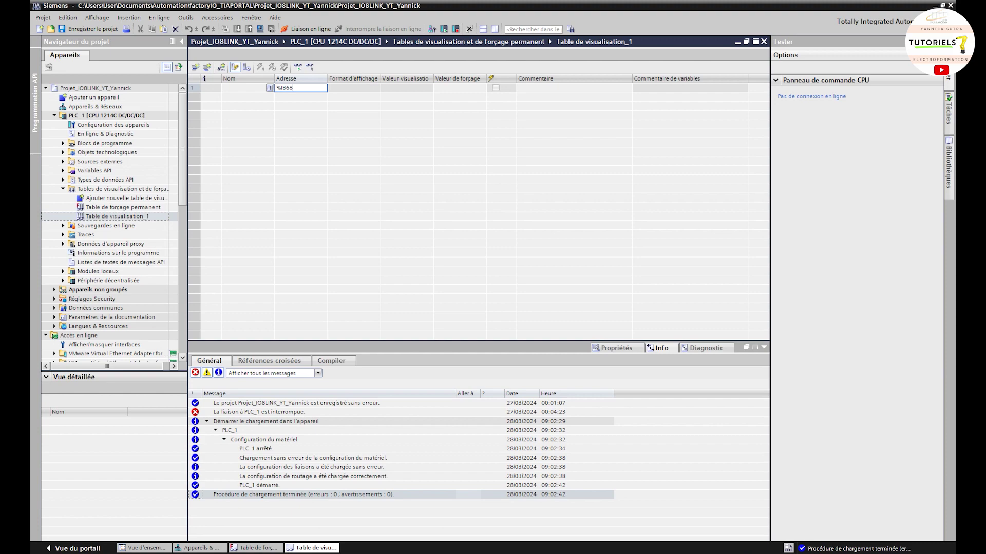
pyautogui.press('Return')
pyautogui.click(298, 97)
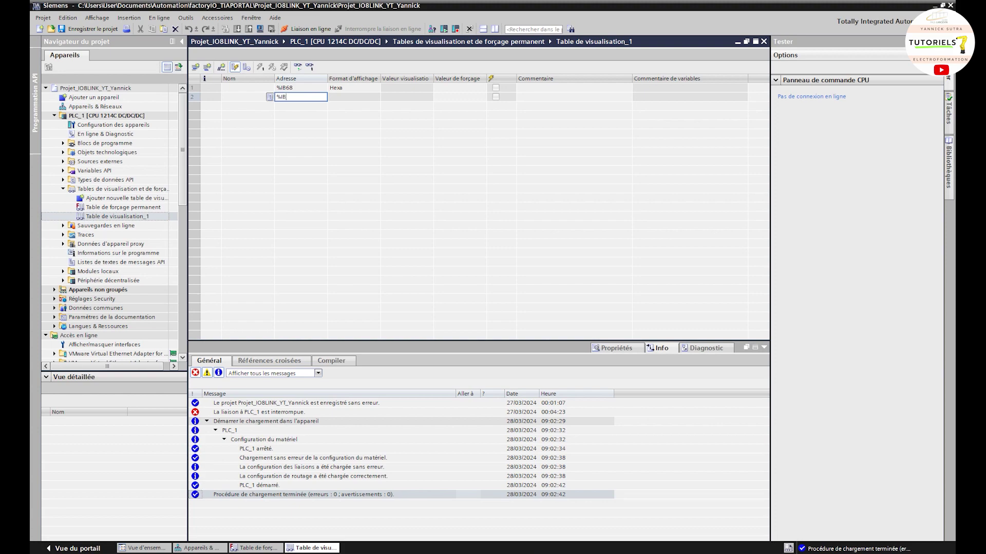
pyautogui.press('Return')
# Step: Set the display format of both %IB68 and %IB69 to Bin in the watch table
pyautogui.click(360, 88)
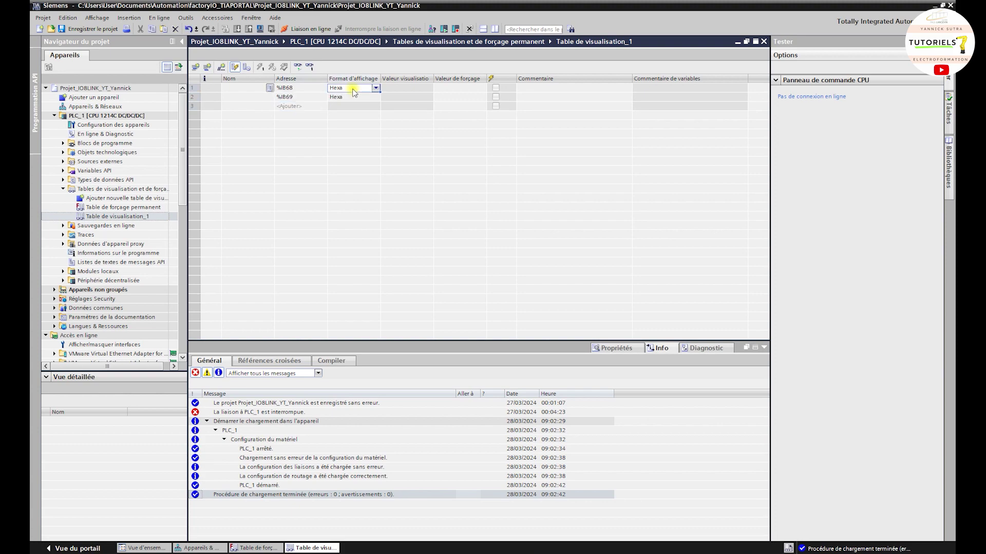
pyautogui.click(377, 90)
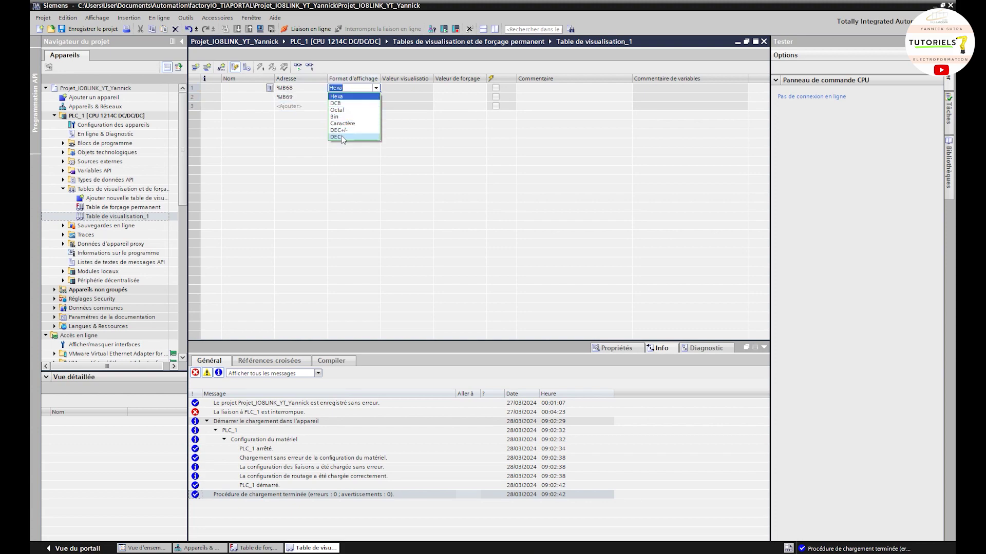
pyautogui.click(341, 136)
pyautogui.click(376, 88)
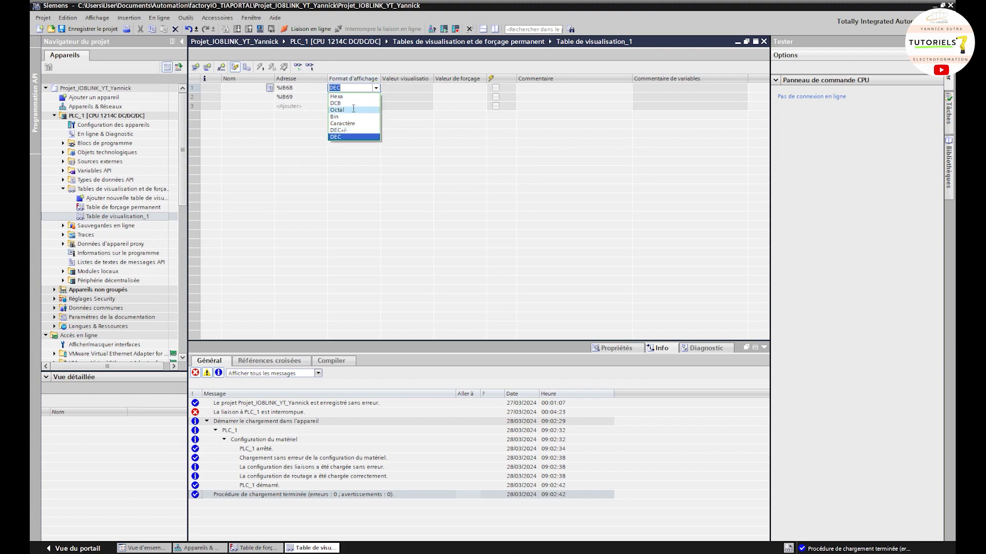
pyautogui.click(371, 100)
pyautogui.click(369, 97)
pyautogui.click(376, 97)
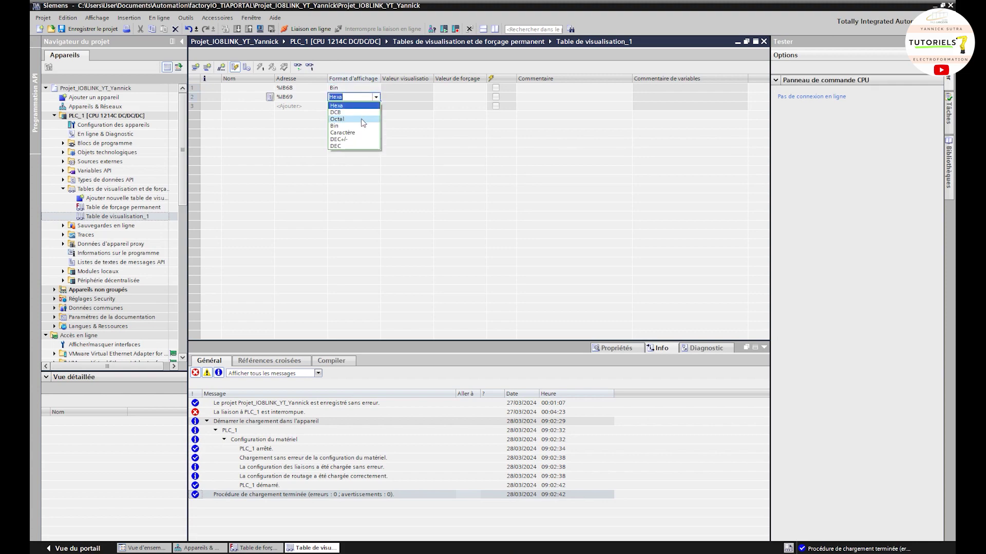
pyautogui.click(359, 109)
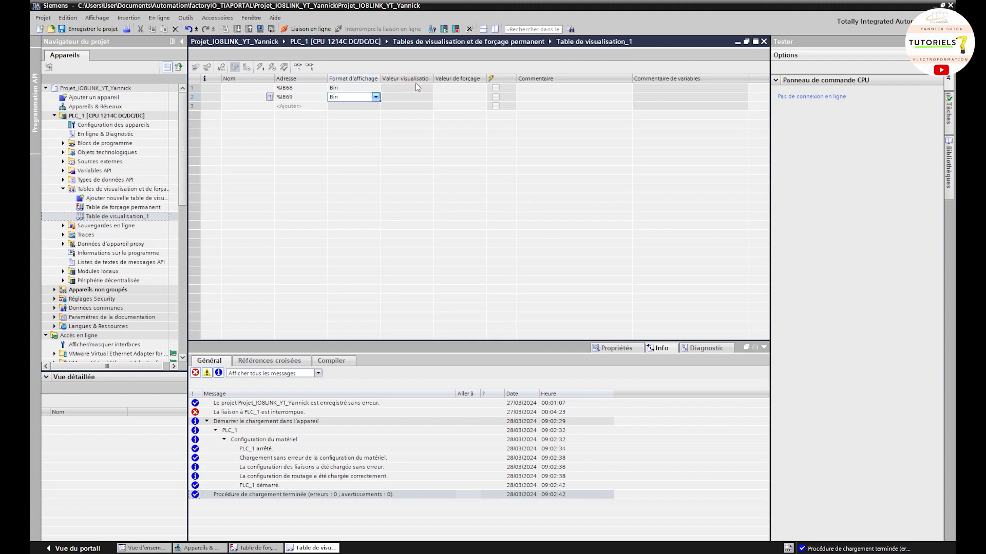
# Step: Go online with PLC_1 and load the software into it, choosing Arrêter tout for the modules and restarting them after the load
pyautogui.click(297, 29)
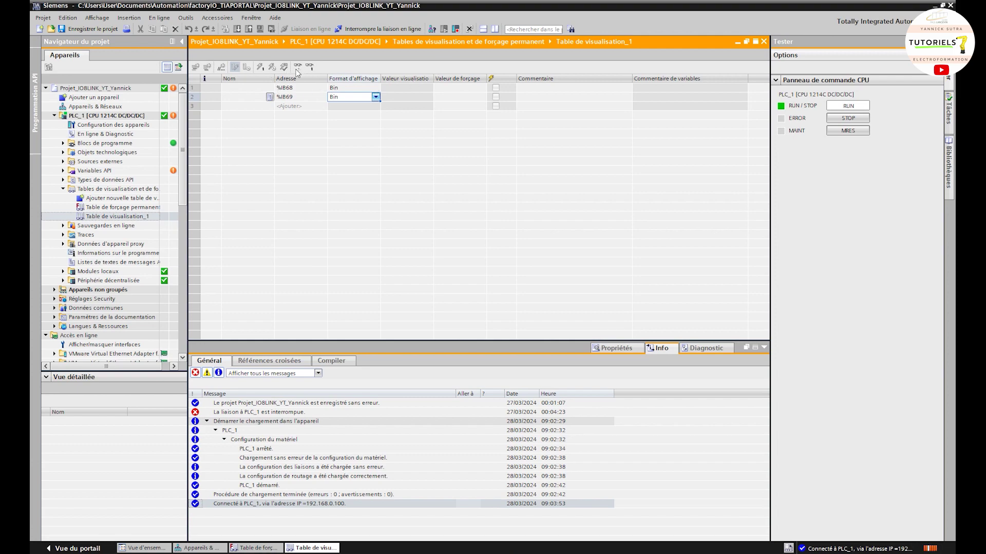
pyautogui.rightClick(108, 117)
pyautogui.moveTo(169, 208)
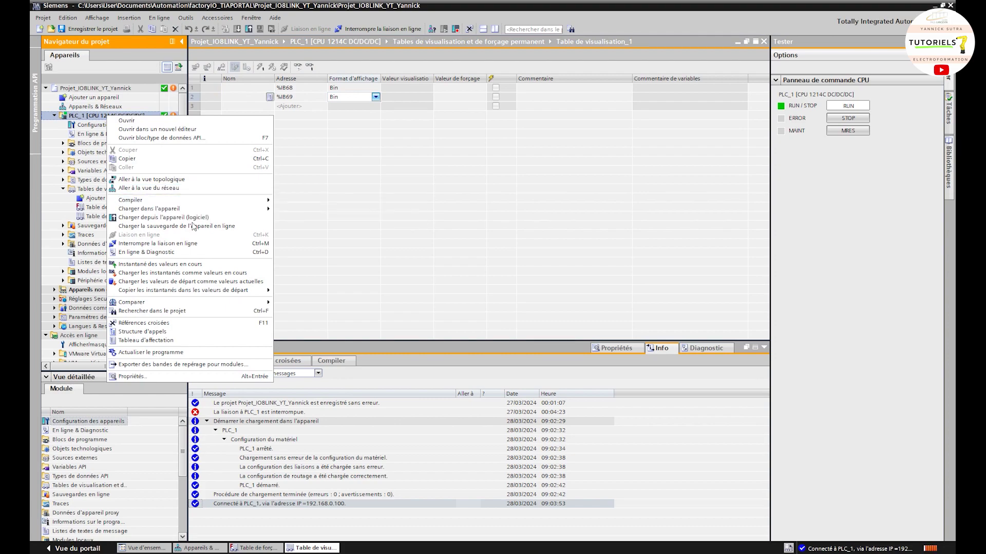
pyautogui.click(300, 219)
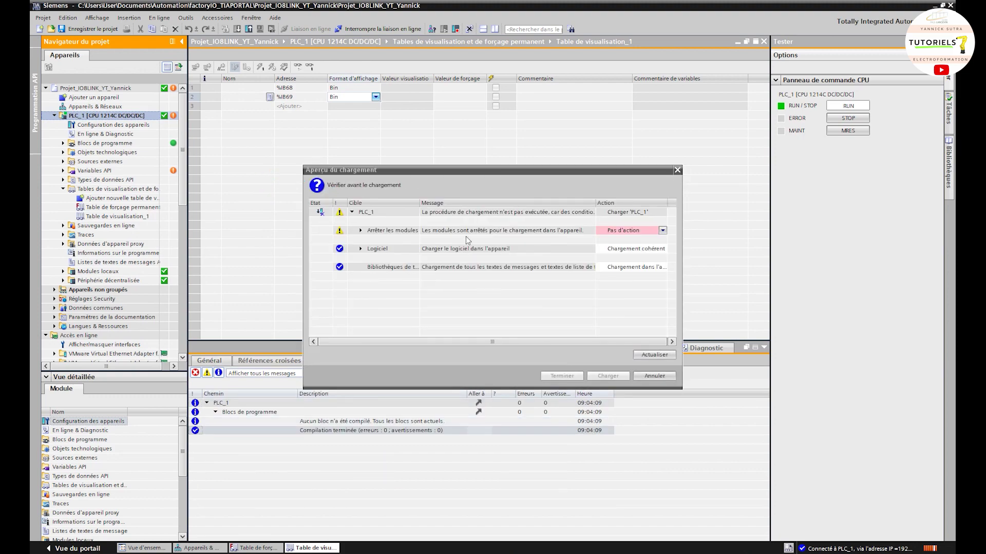
pyautogui.click(628, 231)
pyautogui.click(627, 246)
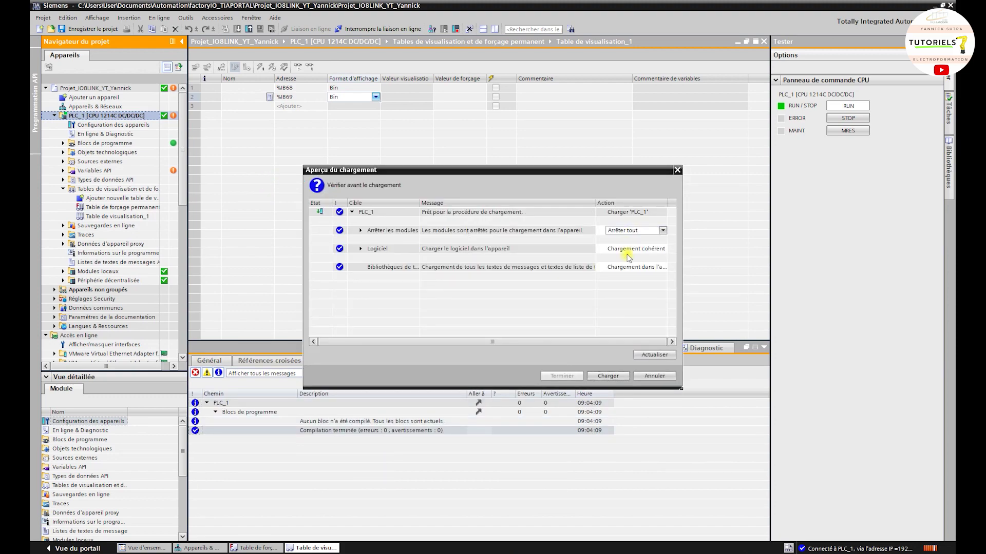
pyautogui.click(608, 375)
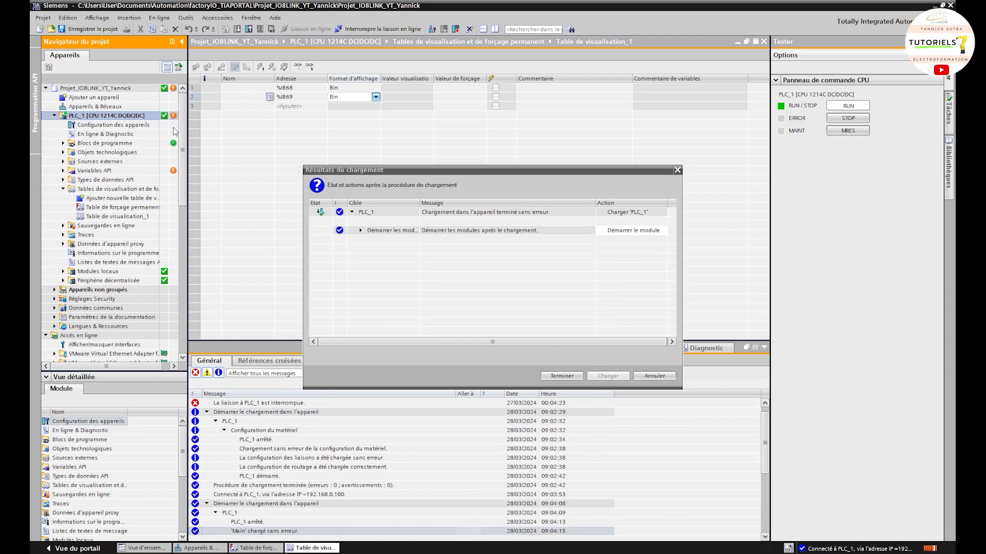
pyautogui.click(562, 376)
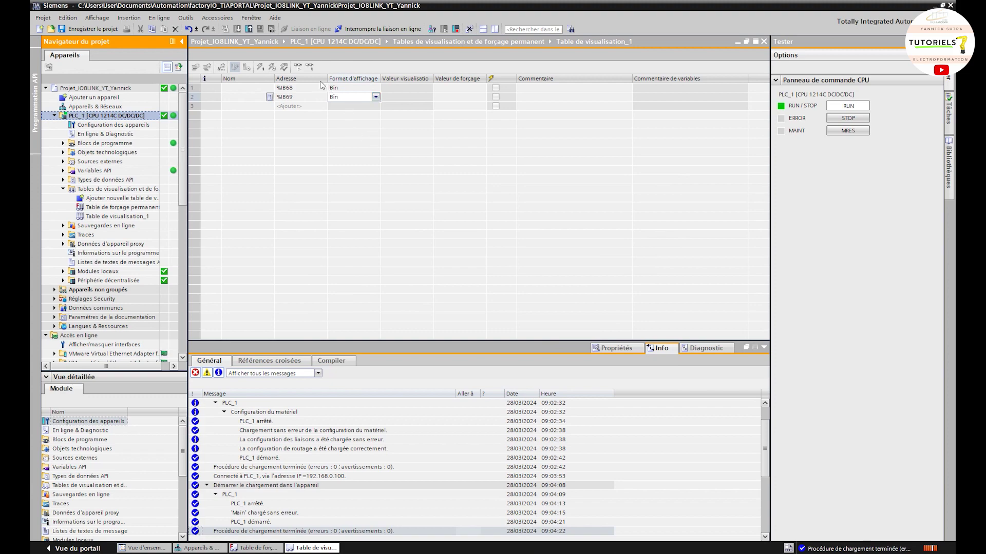
# Step: Start monitoring all values in the watch table
pyautogui.click(226, 88)
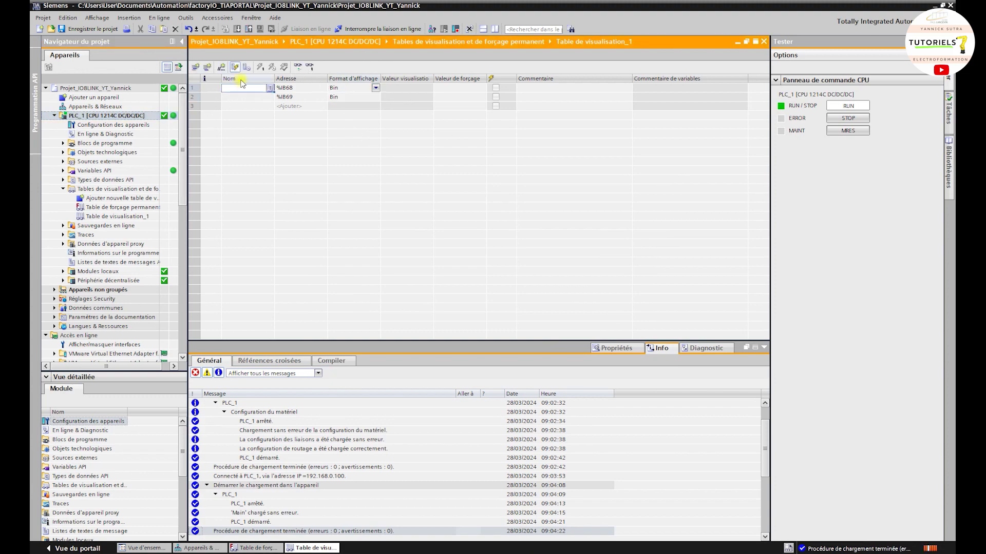
pyautogui.click(297, 68)
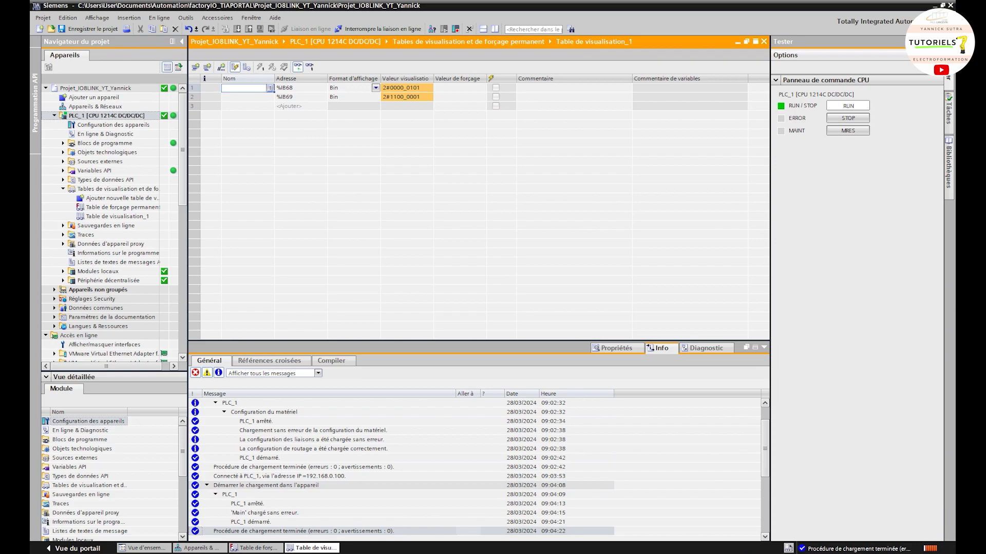
# Step: Switch to the browser and examine the process data layout in the BOS 23K-GI-RD10 manual PDF, comparing it with the monitored bytes in TIA Portal
pyautogui.click(522, 552)
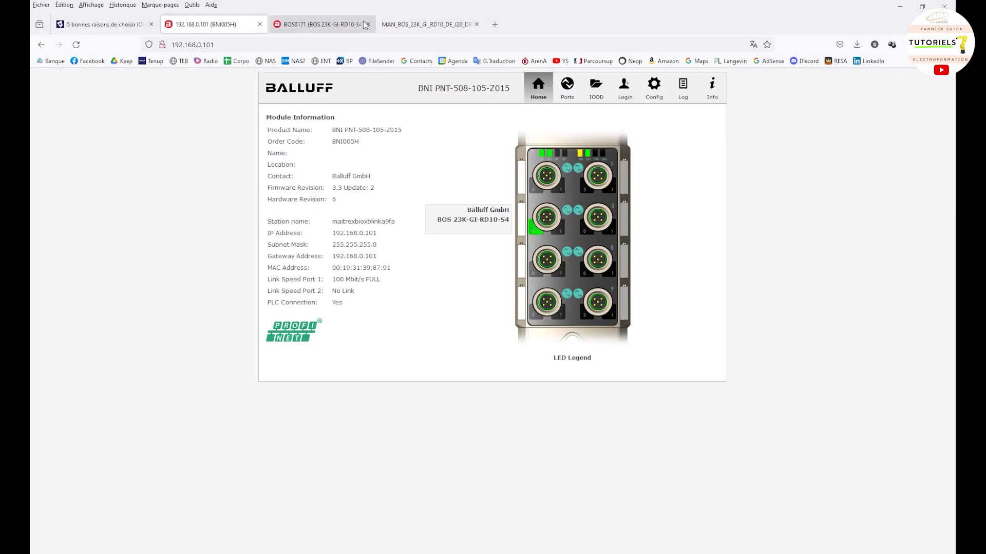
pyautogui.click(425, 28)
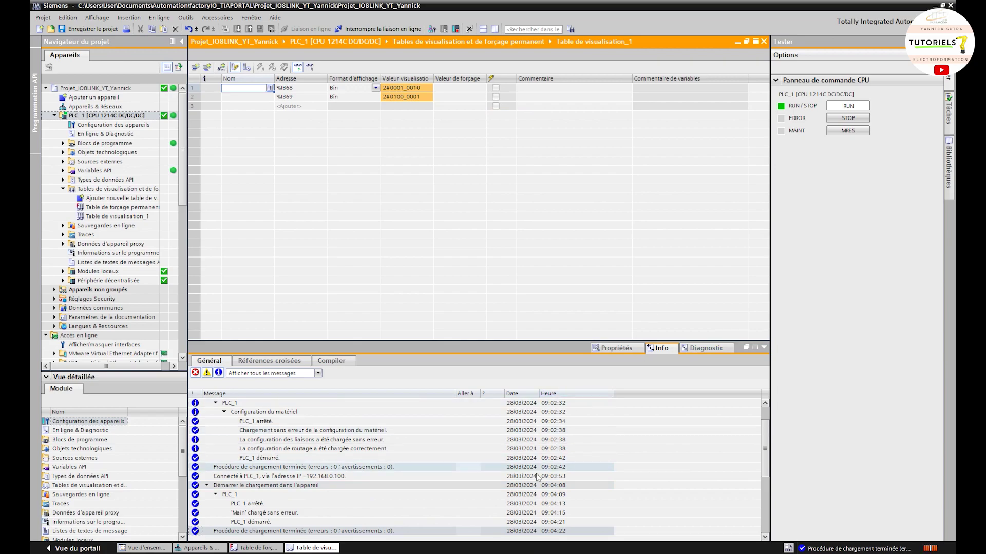
pyautogui.hotkey('alt', 'Tab')
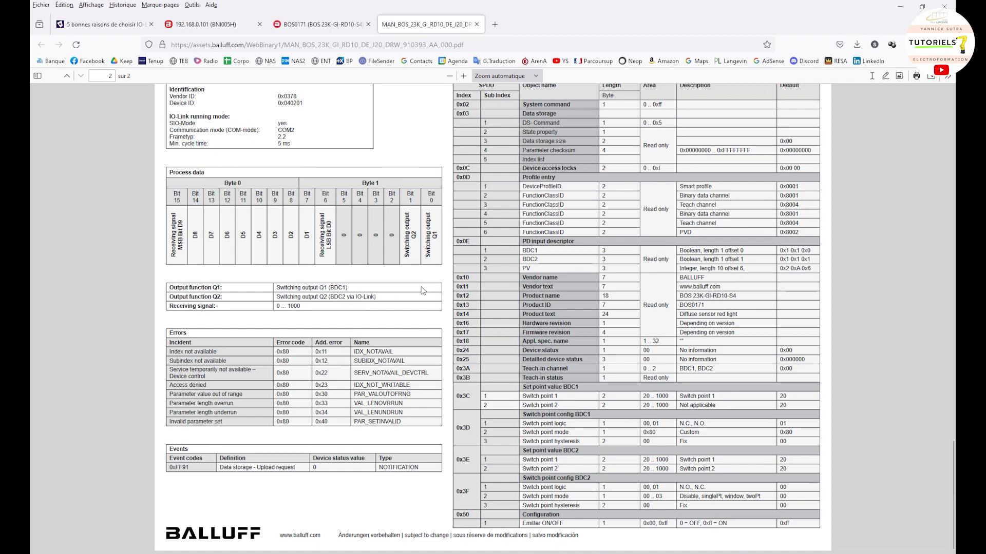
pyautogui.scroll(8, 416, 300)
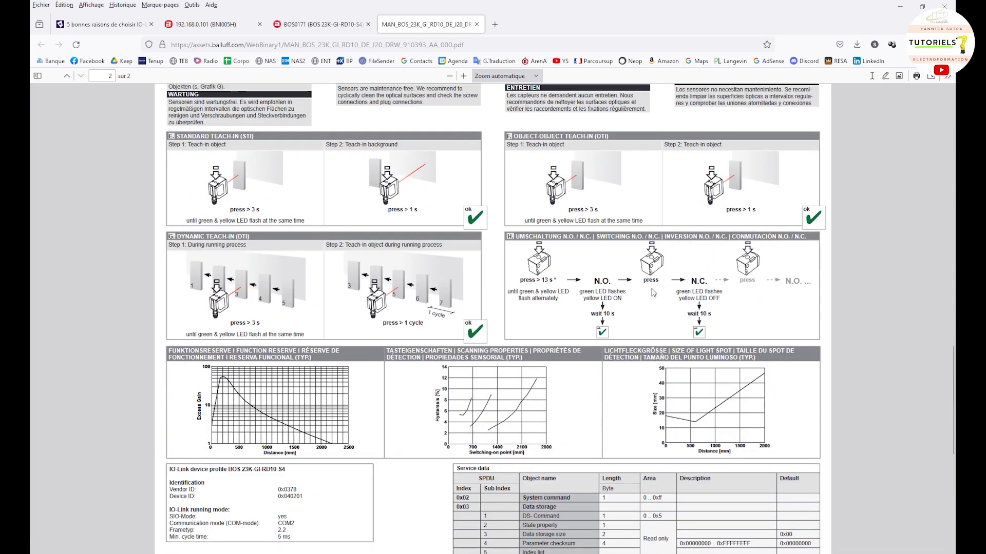
pyautogui.scroll(-4, 639, 326)
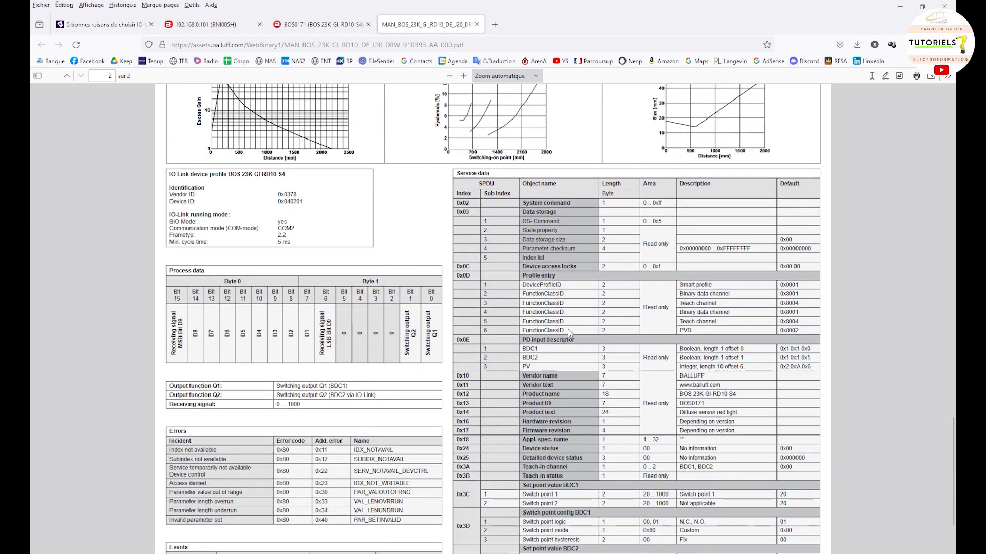